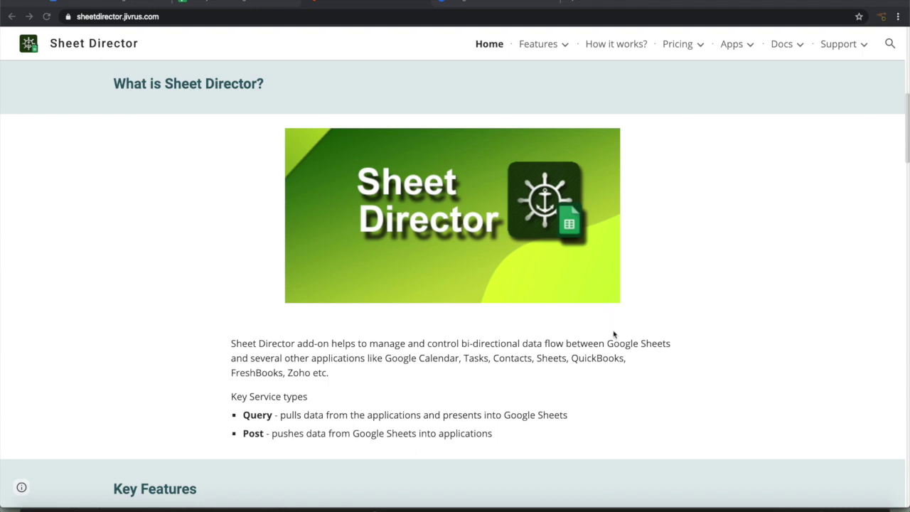
Step: Switch to the All My Data spreadsheet in Google Sheets and start the Sheet Director add-on
{"action": "scroll", "coordinate": [614, 334], "scroll_direction": "down", "scroll_amount": 3}
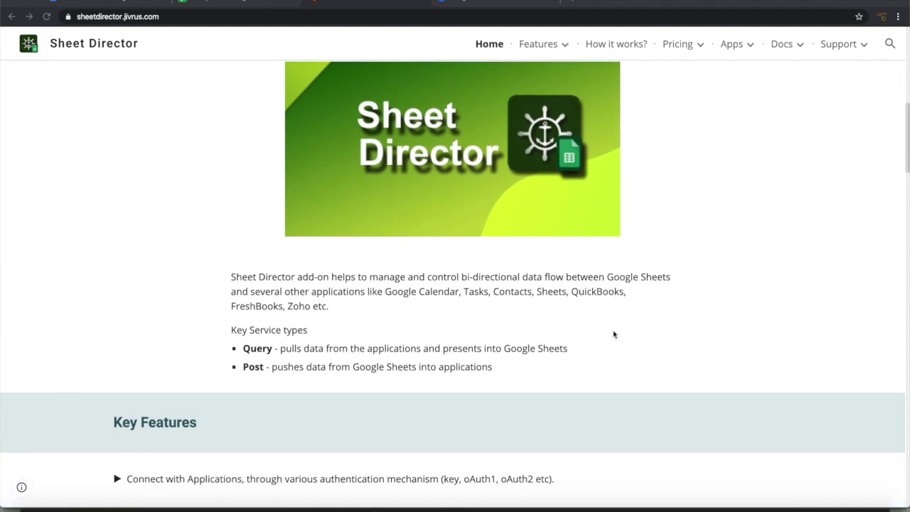
{"action": "scroll", "coordinate": [614, 334], "scroll_direction": "down", "scroll_amount": 2}
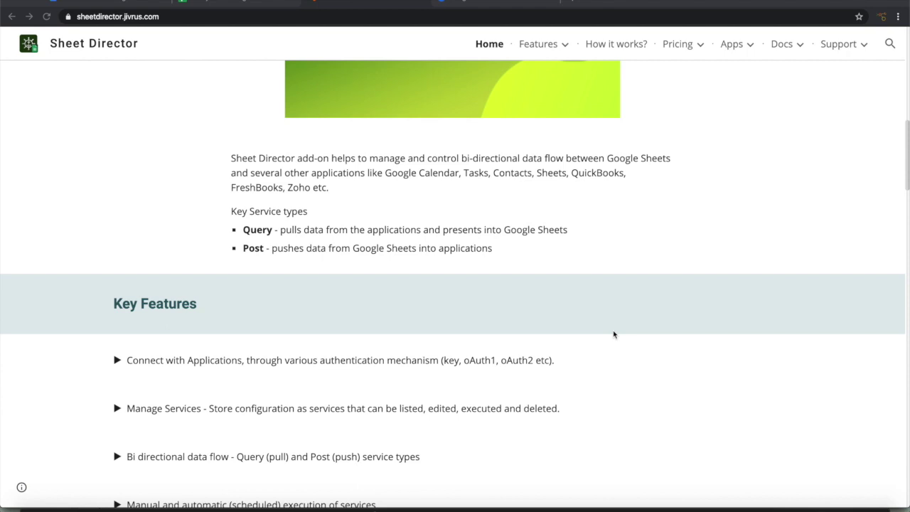
{"action": "key", "text": "ctrl+shift+Tab"}
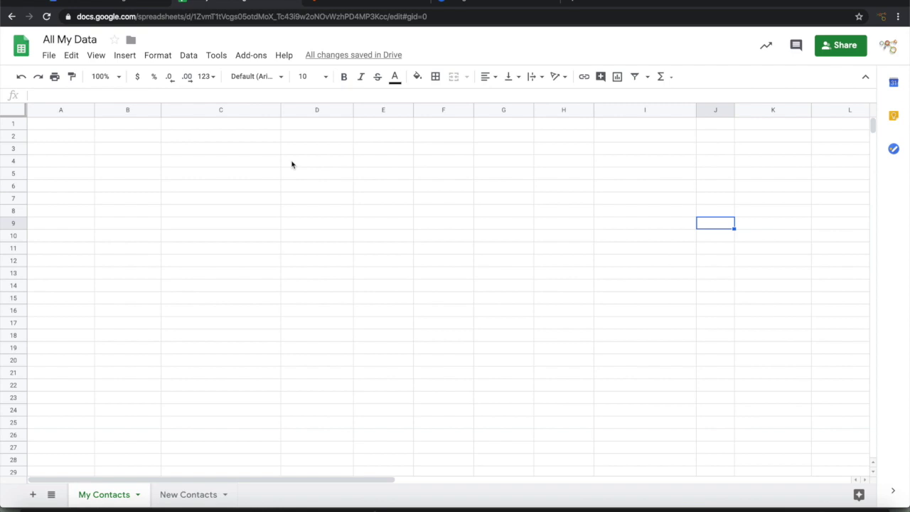
{"action": "left_click", "coordinate": [251, 54]}
{"action": "mouse_move", "coordinate": [277, 164]}
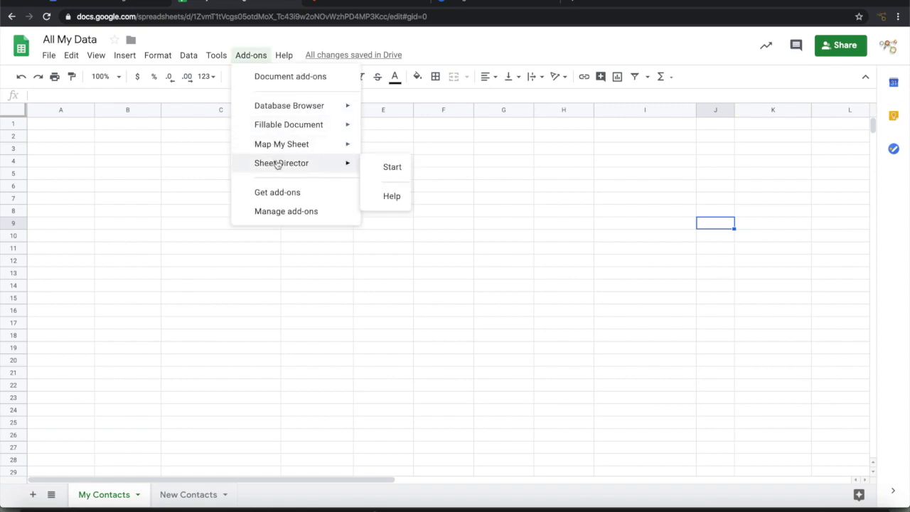
{"action": "left_click", "coordinate": [379, 168]}
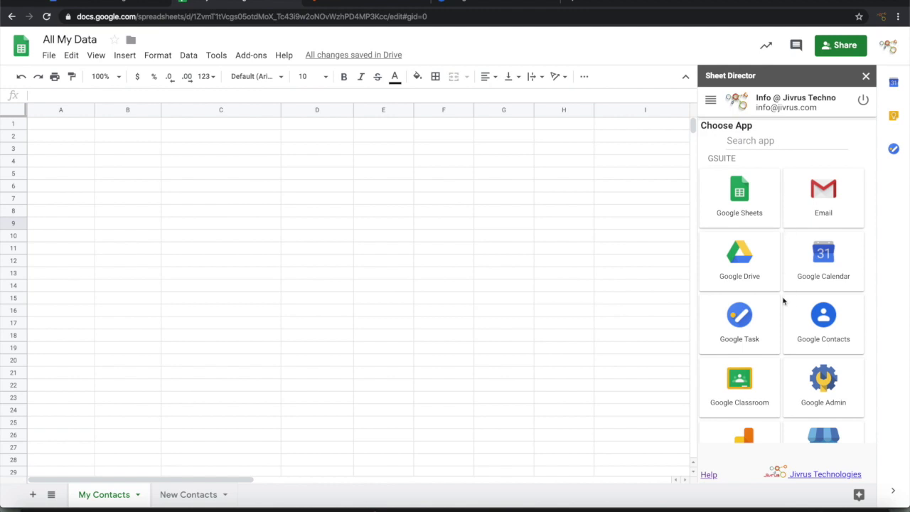
Step: Choose Google Contacts from the available apps and name the new service Get Contacts
{"action": "scroll", "coordinate": [784, 302], "scroll_direction": "down", "scroll_amount": 5}
{"action": "scroll", "coordinate": [783, 302], "scroll_direction": "down", "scroll_amount": 10}
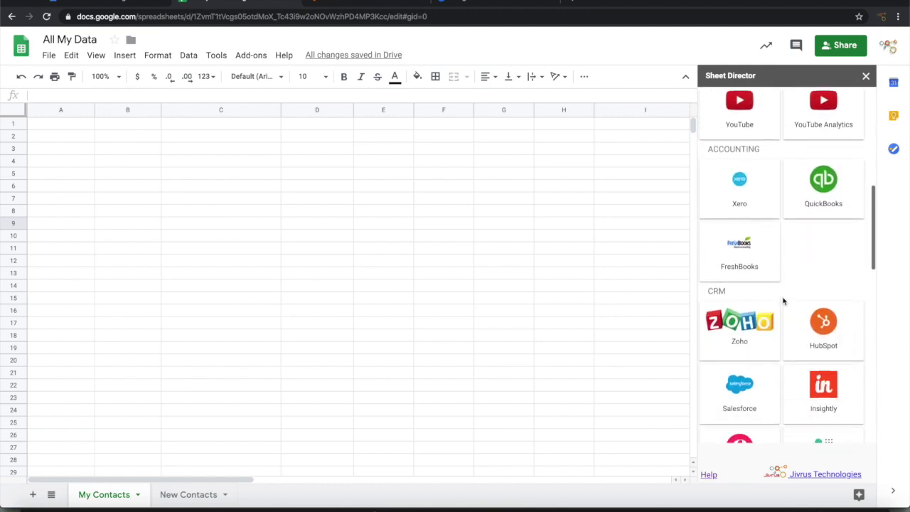
{"action": "scroll", "coordinate": [784, 302], "scroll_direction": "down", "scroll_amount": 6}
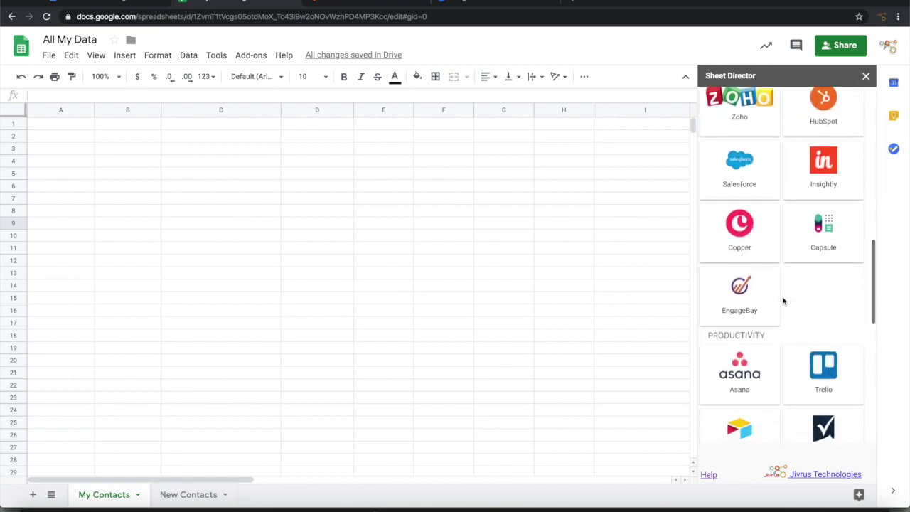
{"action": "scroll", "coordinate": [790, 382], "scroll_direction": "down", "scroll_amount": 8}
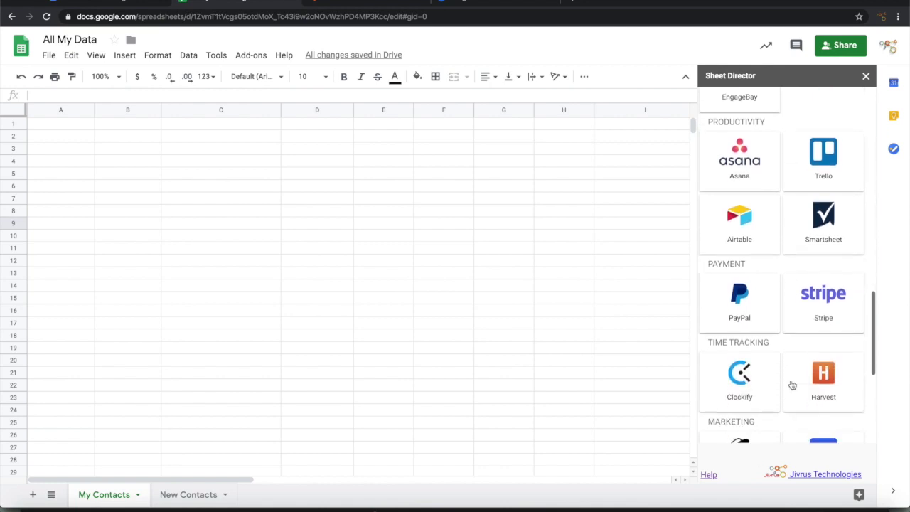
{"action": "scroll", "coordinate": [792, 385], "scroll_direction": "up", "scroll_amount": 20}
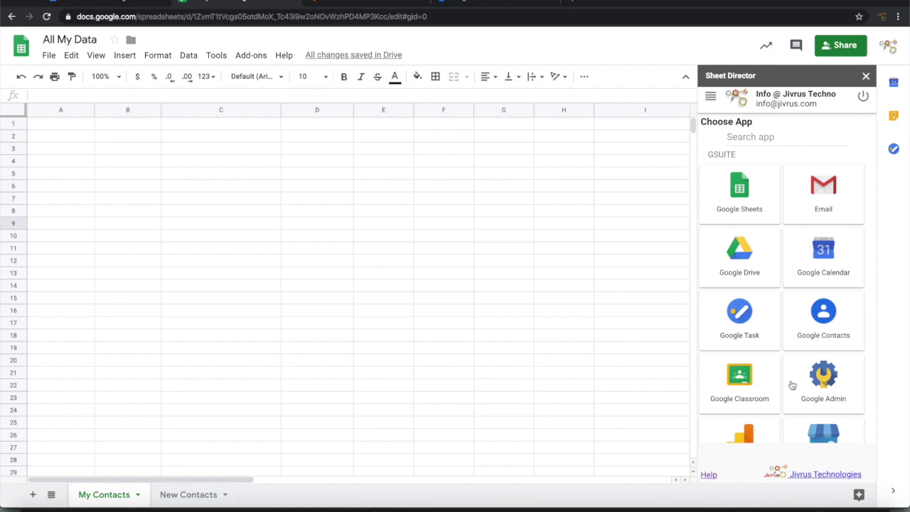
{"action": "left_click", "coordinate": [822, 316]}
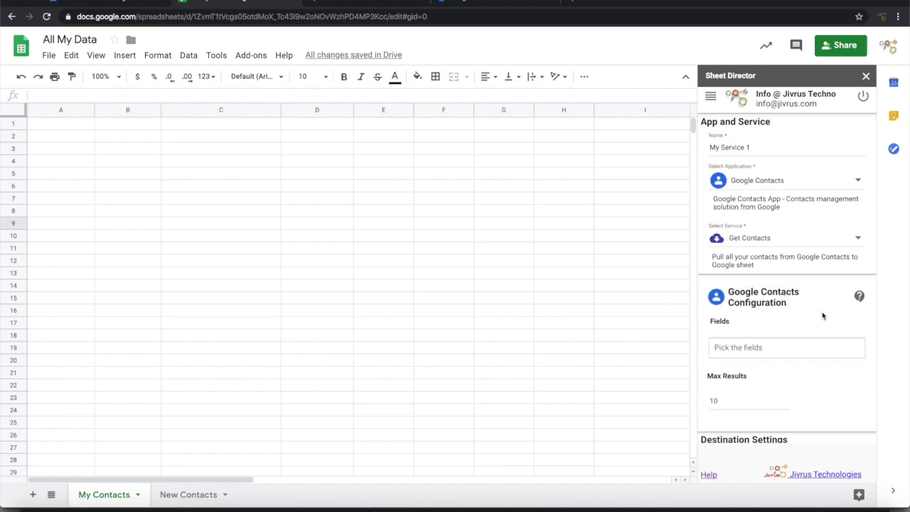
{"action": "left_click_drag", "start_coordinate": [767, 147], "coordinate": [677, 148]}
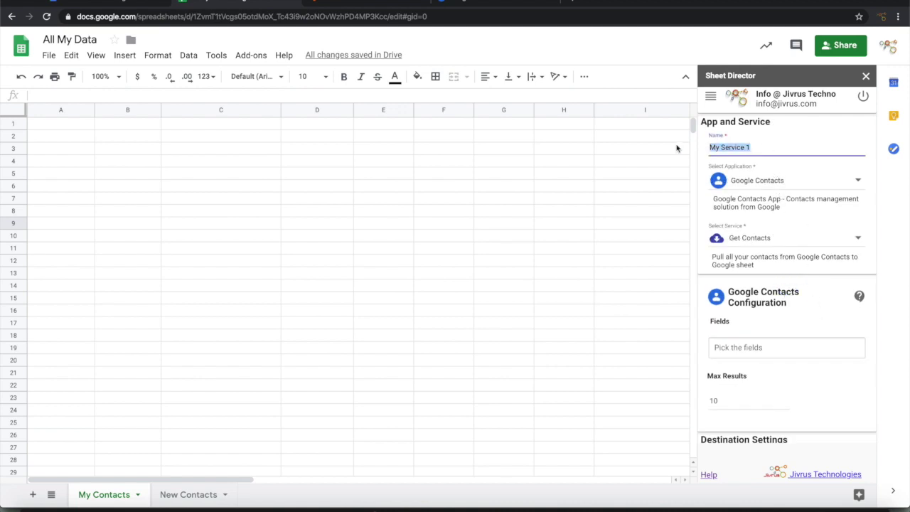
{"action": "type", "text": "Get Contacts"}
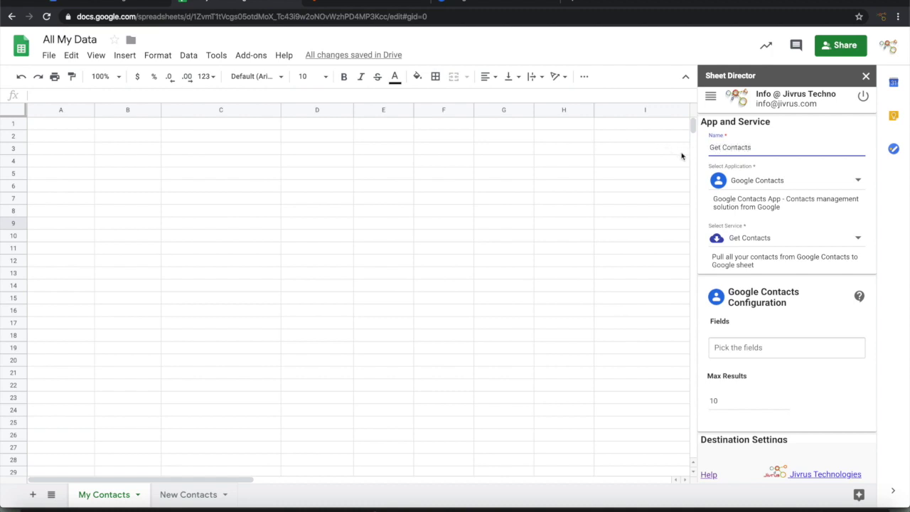
Step: Look over the service's configuration, check the existing entries in Google Contacts, and return to the spreadsheet
{"action": "scroll", "coordinate": [772, 256], "scroll_direction": "down", "scroll_amount": 3}
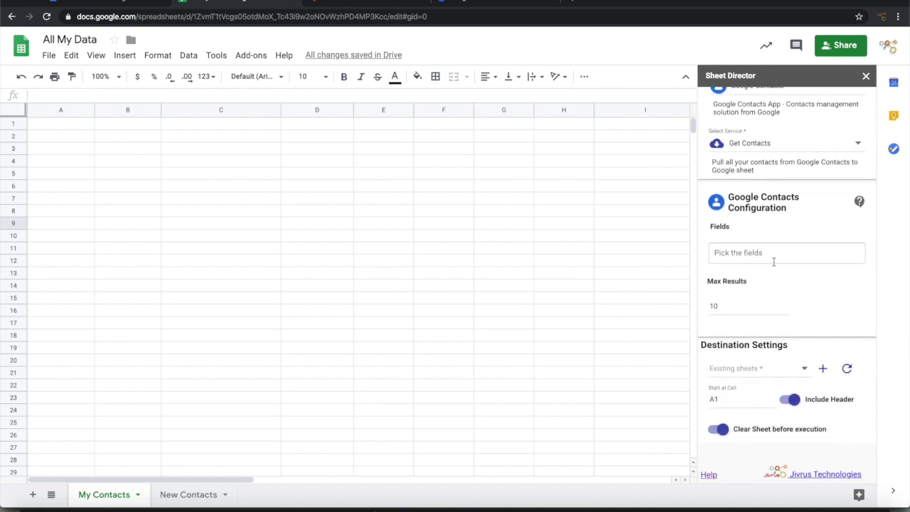
{"action": "scroll", "coordinate": [776, 272], "scroll_direction": "down", "scroll_amount": 3}
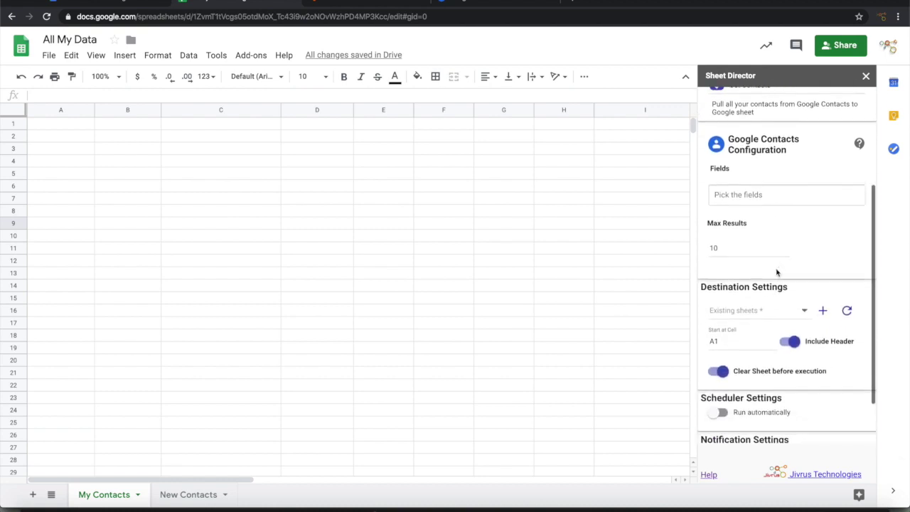
{"action": "left_click", "coordinate": [477, 2]}
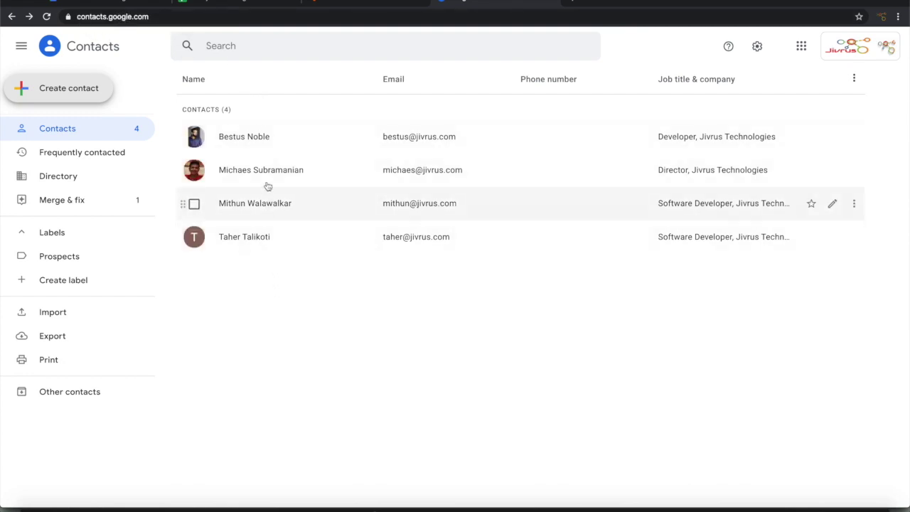
{"action": "left_click", "coordinate": [260, 1]}
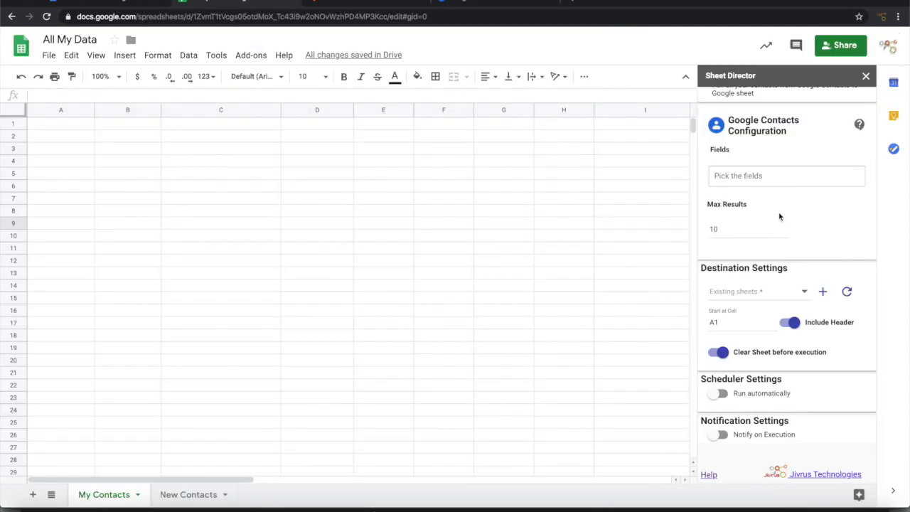
Step: Try to execute the service, and set its destination sheet to My Contacts
{"action": "scroll", "coordinate": [779, 217], "scroll_direction": "down", "scroll_amount": 2}
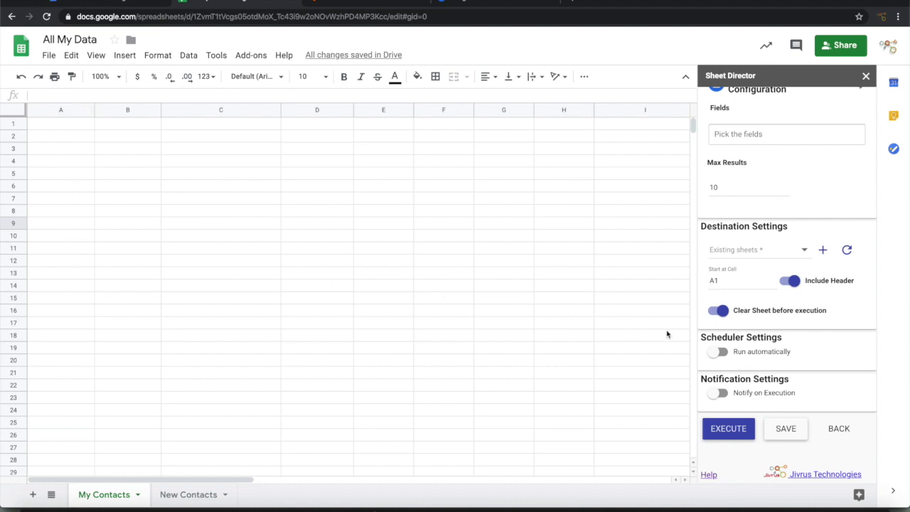
{"action": "left_click", "coordinate": [728, 430]}
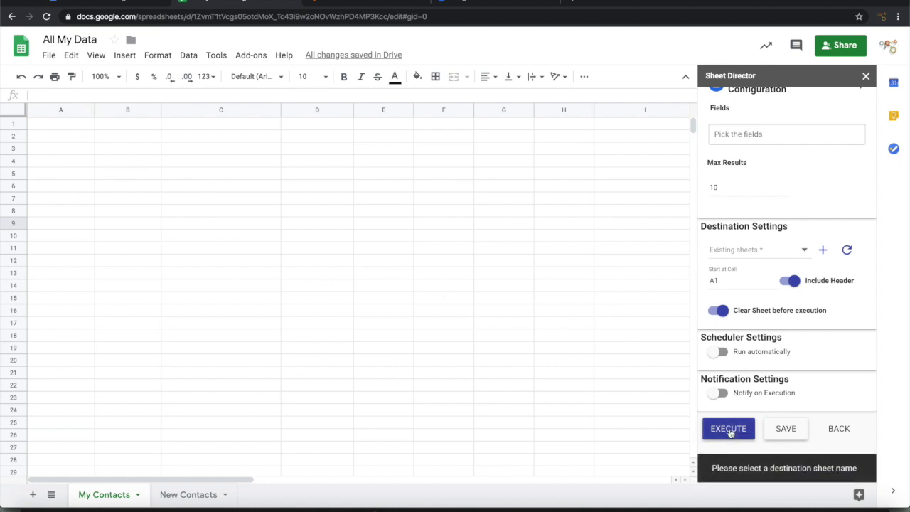
{"action": "scroll", "coordinate": [779, 309], "scroll_direction": "up", "scroll_amount": 2}
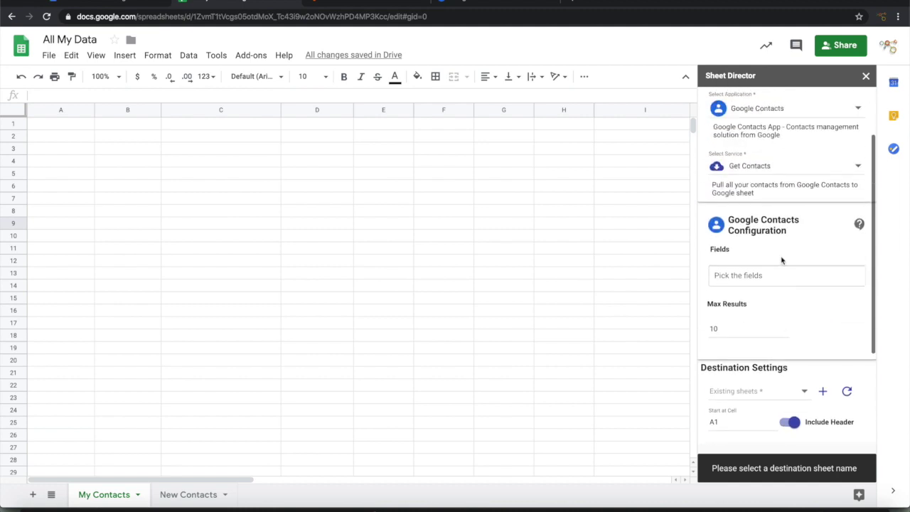
{"action": "scroll", "coordinate": [781, 270], "scroll_direction": "down", "scroll_amount": 1}
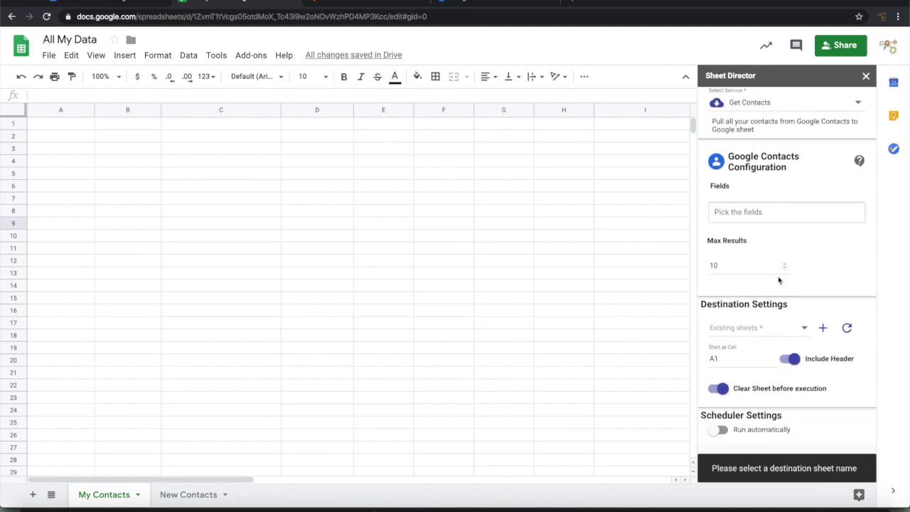
{"action": "left_click", "coordinate": [755, 333]}
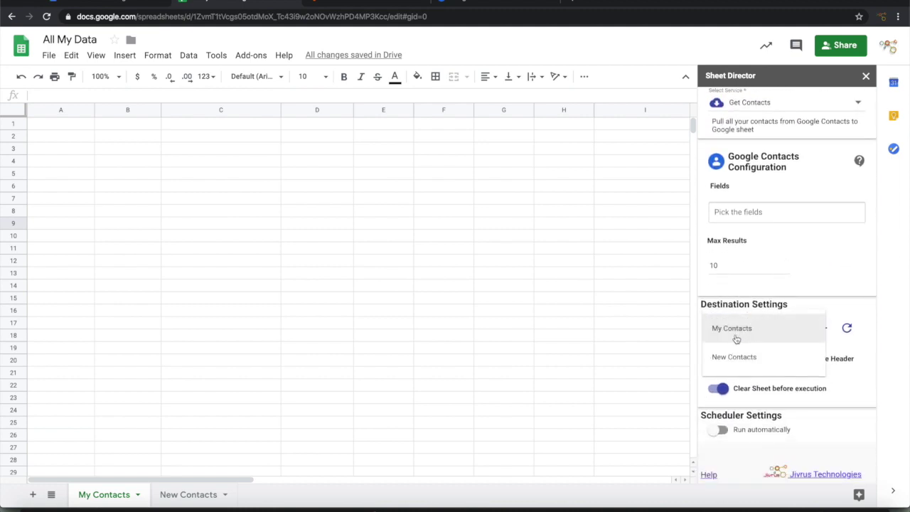
{"action": "left_click", "coordinate": [755, 334]}
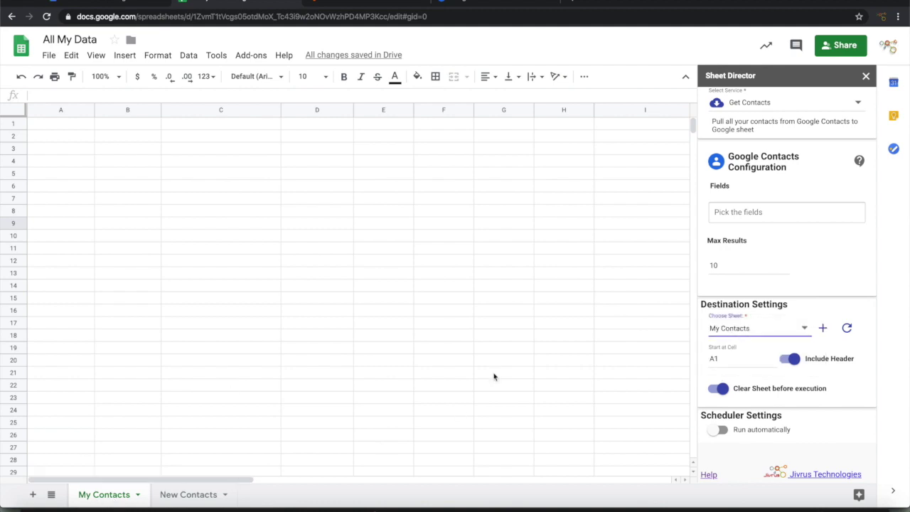
Step: Execute the Get Contacts service and review the imported columns across the My Contacts sheet
{"action": "scroll", "coordinate": [836, 317], "scroll_direction": "down", "scroll_amount": 1}
{"action": "scroll", "coordinate": [836, 318], "scroll_direction": "down", "scroll_amount": 2}
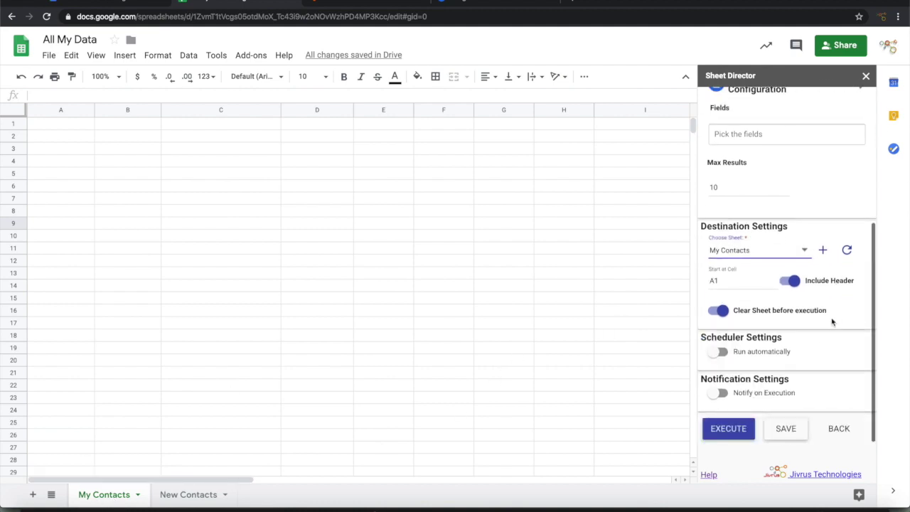
{"action": "left_click", "coordinate": [739, 435]}
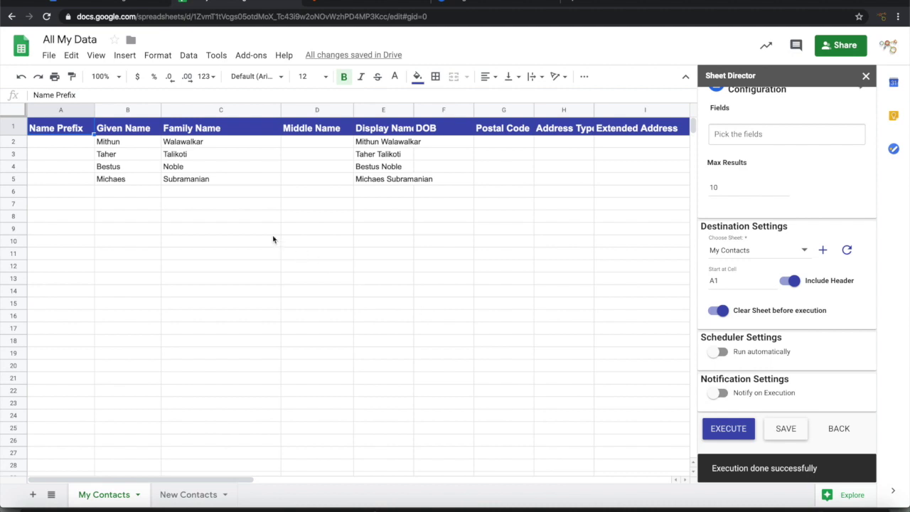
{"action": "scroll", "coordinate": [291, 192], "scroll_direction": "right", "scroll_amount": 5}
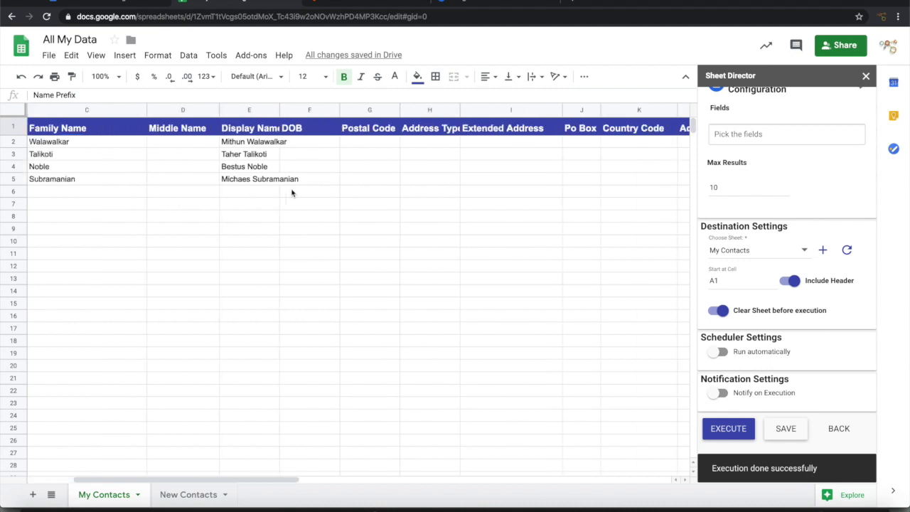
{"action": "scroll", "coordinate": [291, 192], "scroll_direction": "right", "scroll_amount": 2}
{"action": "scroll", "coordinate": [291, 192], "scroll_direction": "left", "scroll_amount": 6}
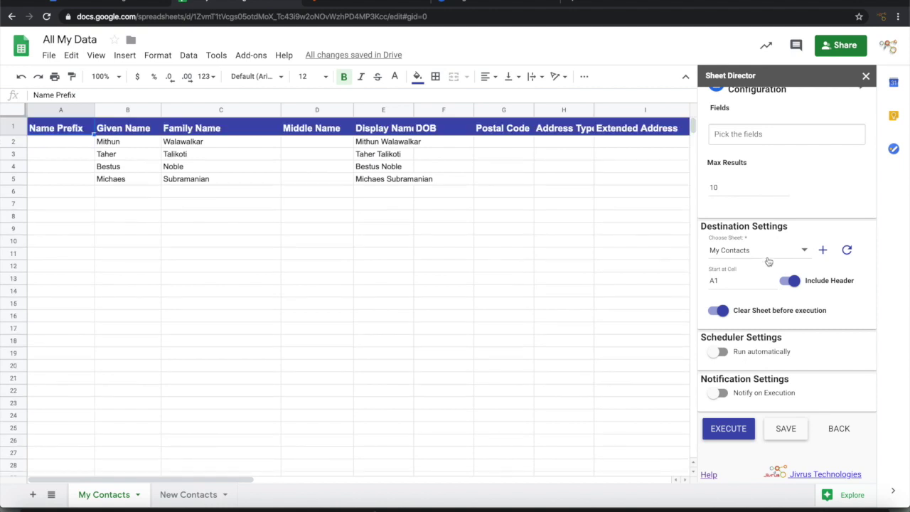
Step: Leave the Get Contacts service settings for the services list and start creating another service
{"action": "left_click", "coordinate": [747, 353]}
{"action": "left_click", "coordinate": [745, 352]}
{"action": "left_click", "coordinate": [837, 429]}
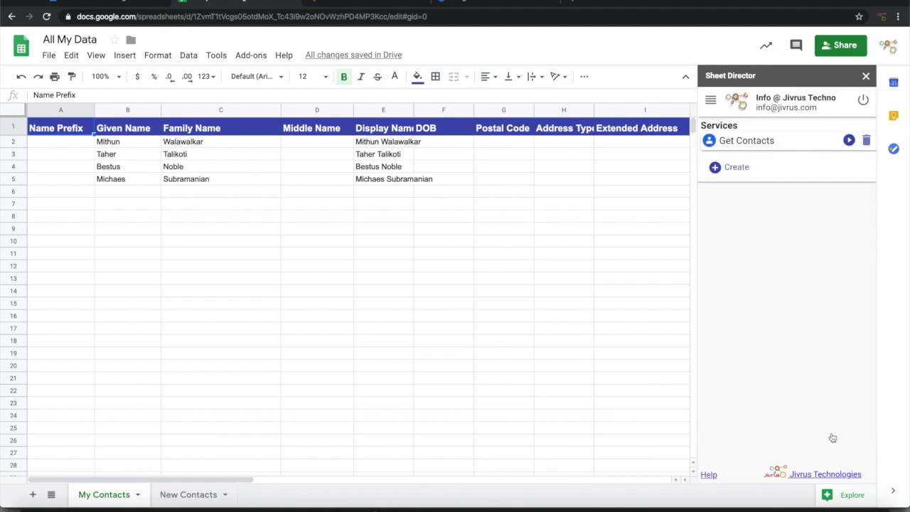
{"action": "left_click", "coordinate": [730, 169]}
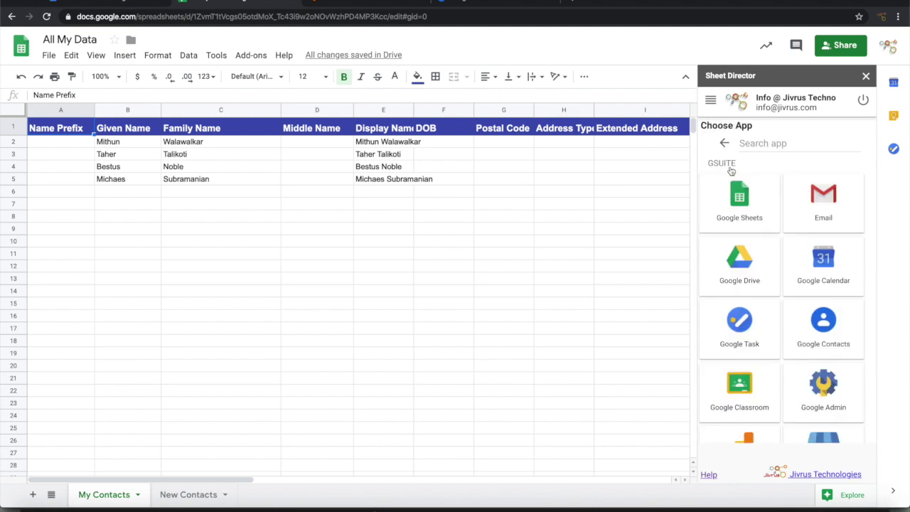
Step: Open the New Contacts sheet, compare its rows with the entries in Google Contacts, and return to the spreadsheet
{"action": "left_click", "coordinate": [194, 494]}
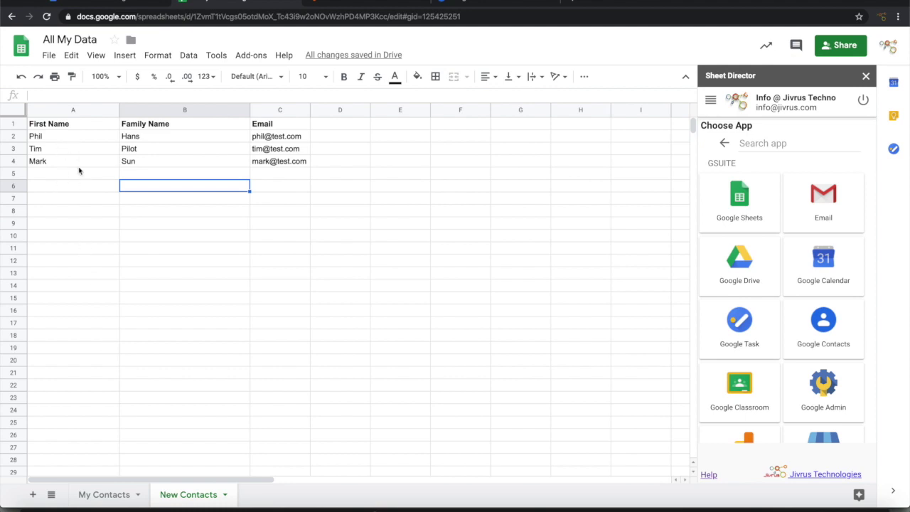
{"action": "left_click", "coordinate": [471, 3]}
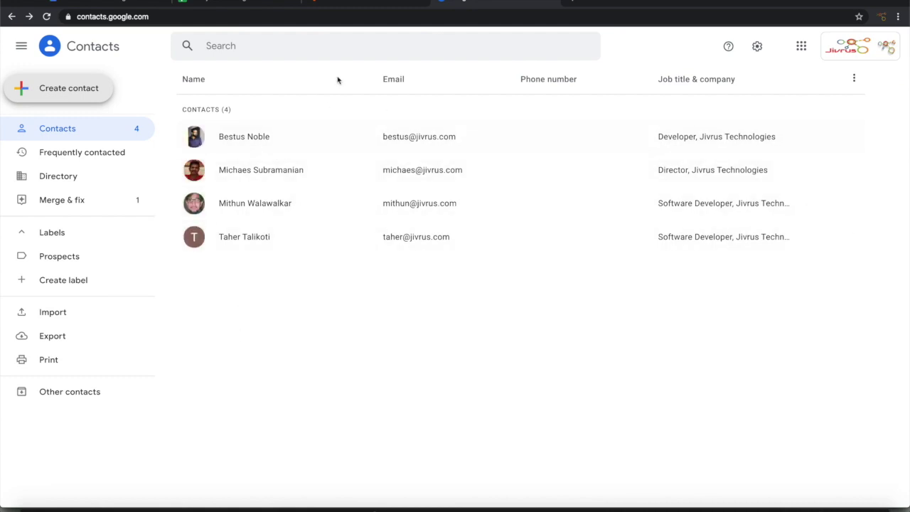
{"action": "left_click", "coordinate": [250, 4]}
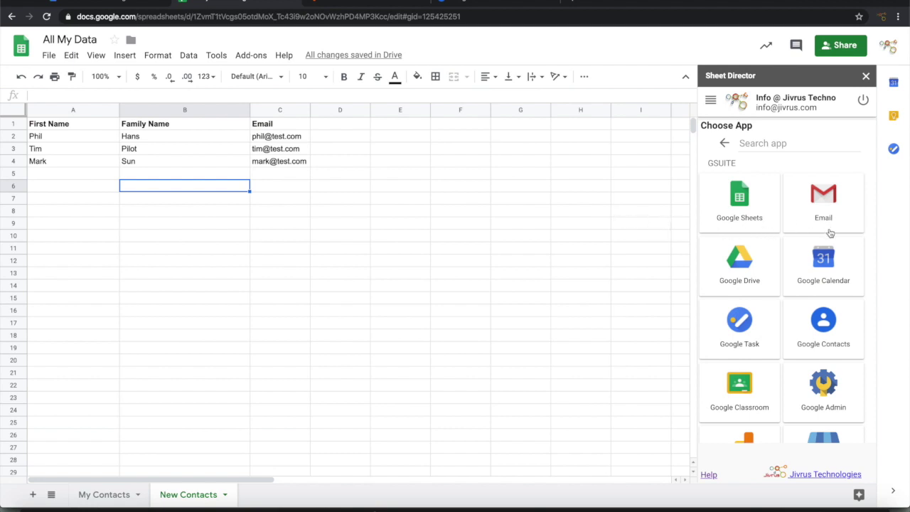
Step: Choose Google Contacts as the new service's app and set its service type to Post Contacts
{"action": "scroll", "coordinate": [836, 277], "scroll_direction": "down", "scroll_amount": 1}
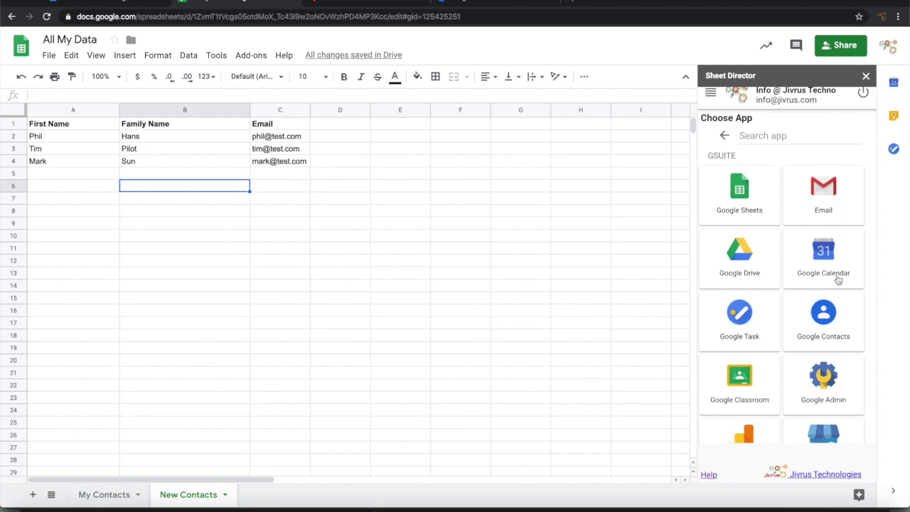
{"action": "scroll", "coordinate": [837, 280], "scroll_direction": "down", "scroll_amount": 2}
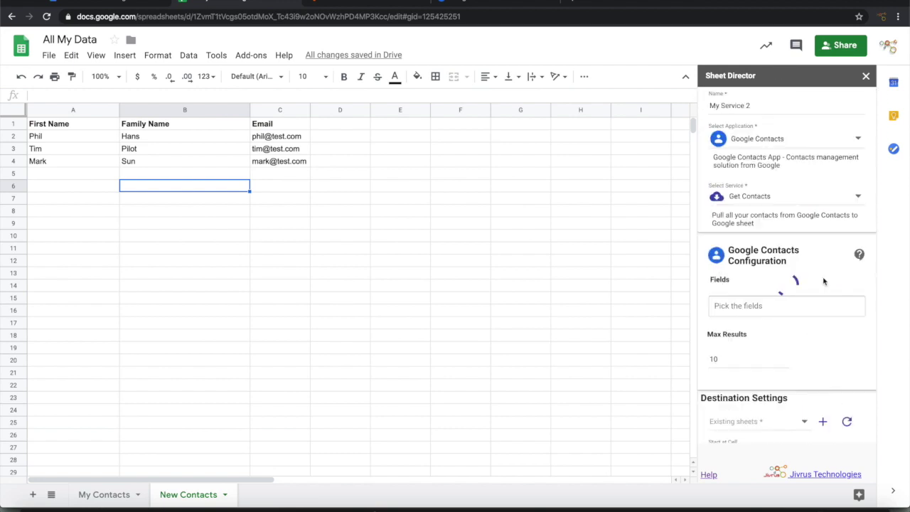
{"action": "left_click", "coordinate": [759, 196]}
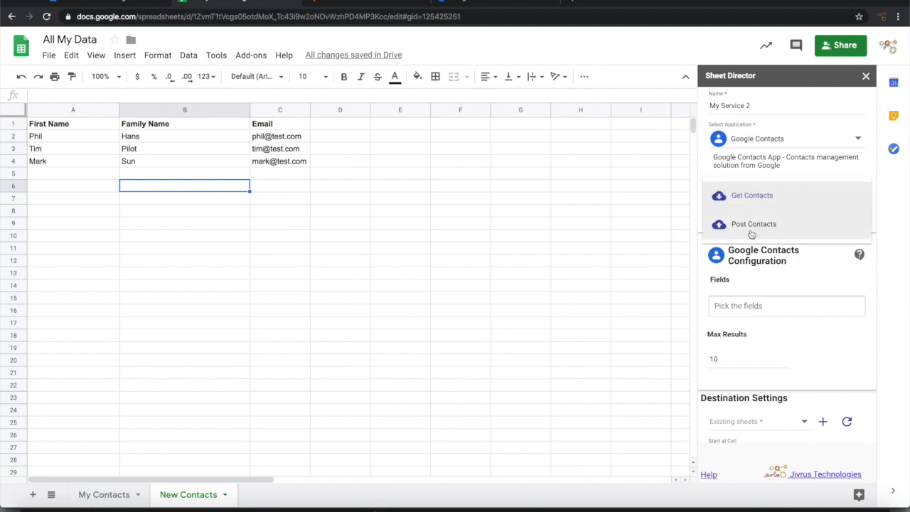
{"action": "left_click", "coordinate": [752, 226]}
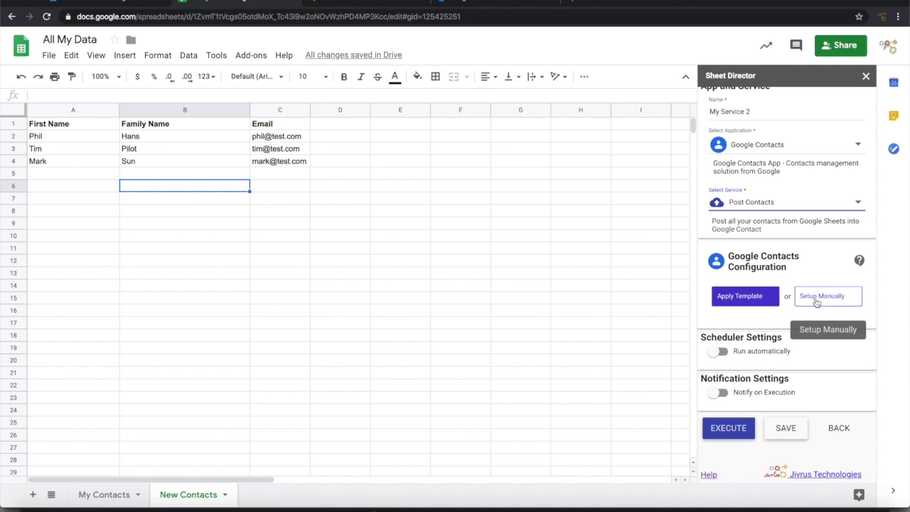
Step: Set up the Post Contacts configuration manually and choose the New Contacts sheet as its source
{"action": "left_click", "coordinate": [817, 301]}
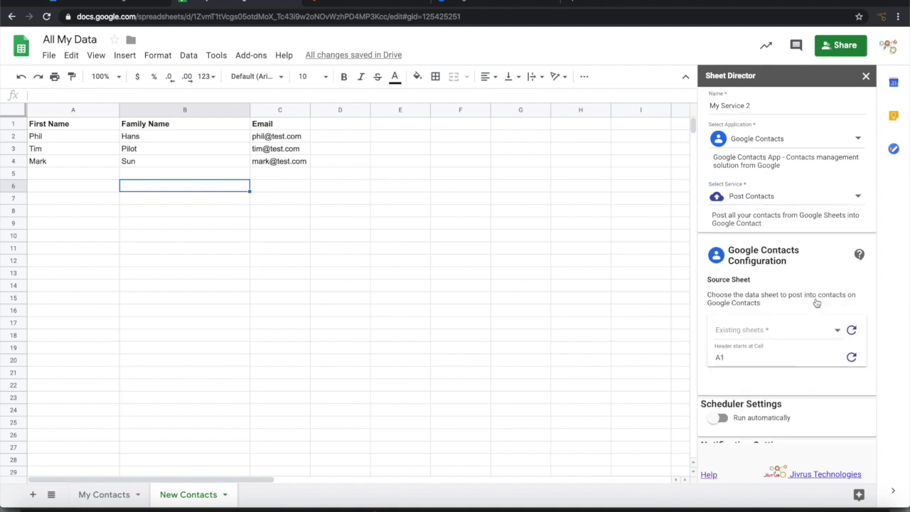
{"action": "scroll", "coordinate": [817, 303], "scroll_direction": "down", "scroll_amount": 1}
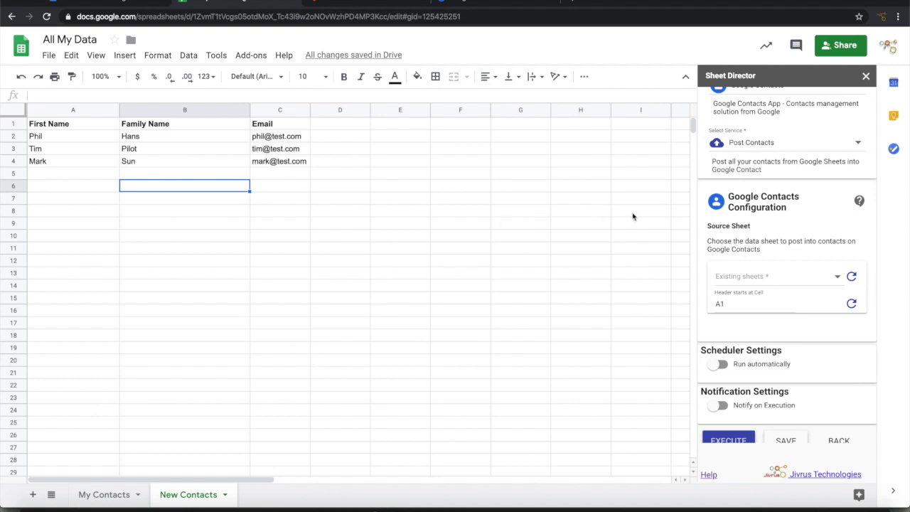
{"action": "left_click", "coordinate": [739, 278]}
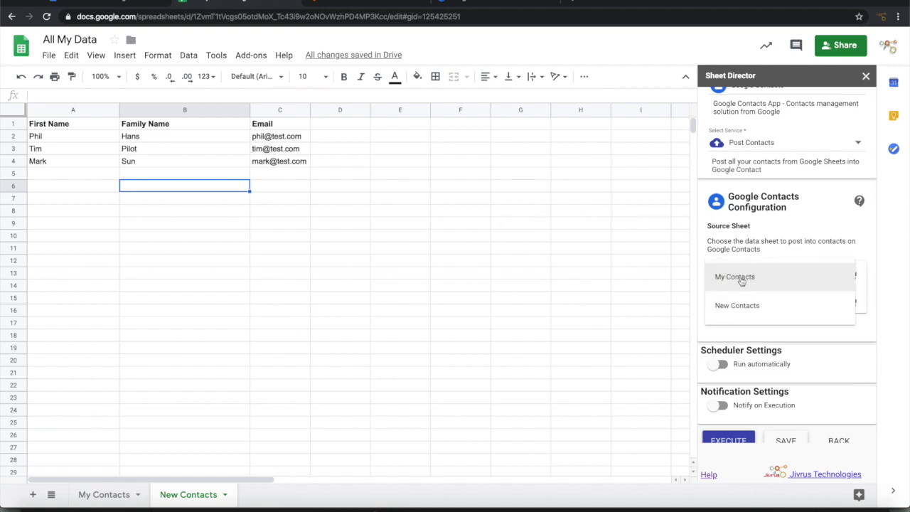
{"action": "left_click", "coordinate": [736, 305]}
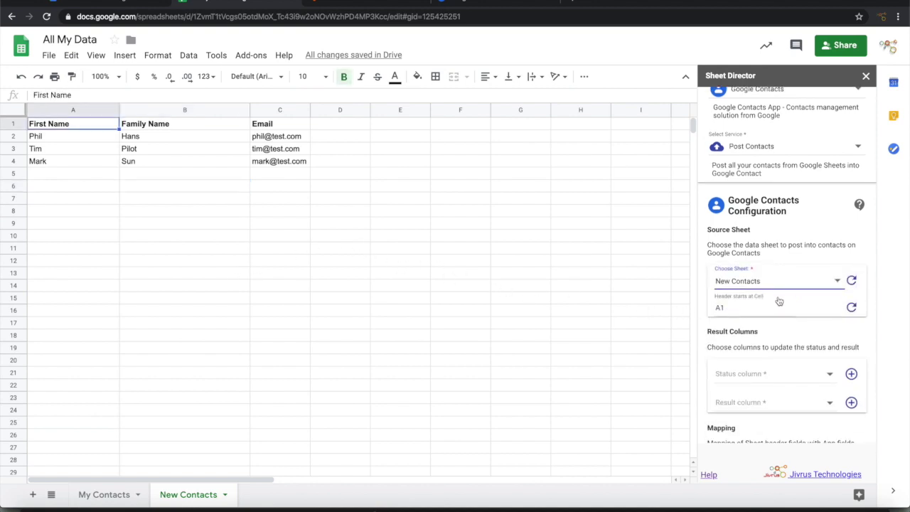
Step: Add new [SD] Status and [SD] Result columns to the New Contacts sheet as the service's status and result columns
{"action": "scroll", "coordinate": [779, 301], "scroll_direction": "down", "scroll_amount": 1}
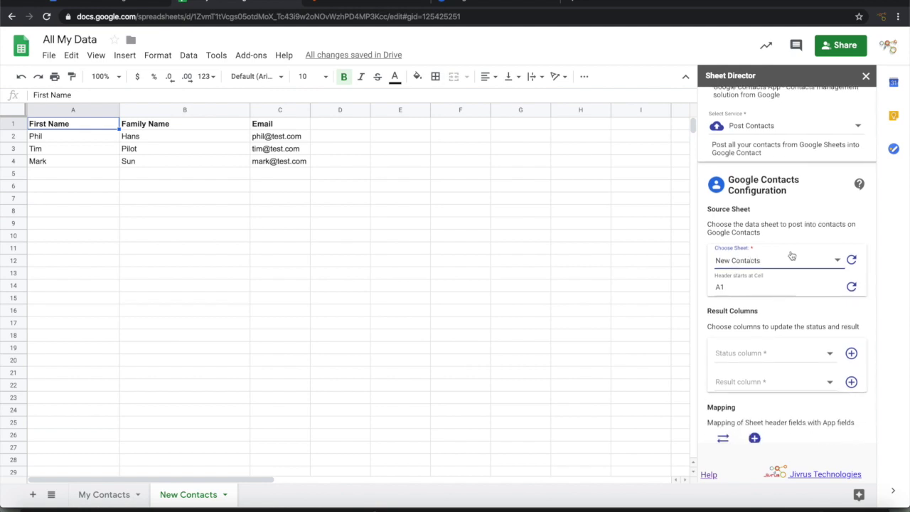
{"action": "scroll", "coordinate": [787, 320], "scroll_direction": "down", "scroll_amount": 2}
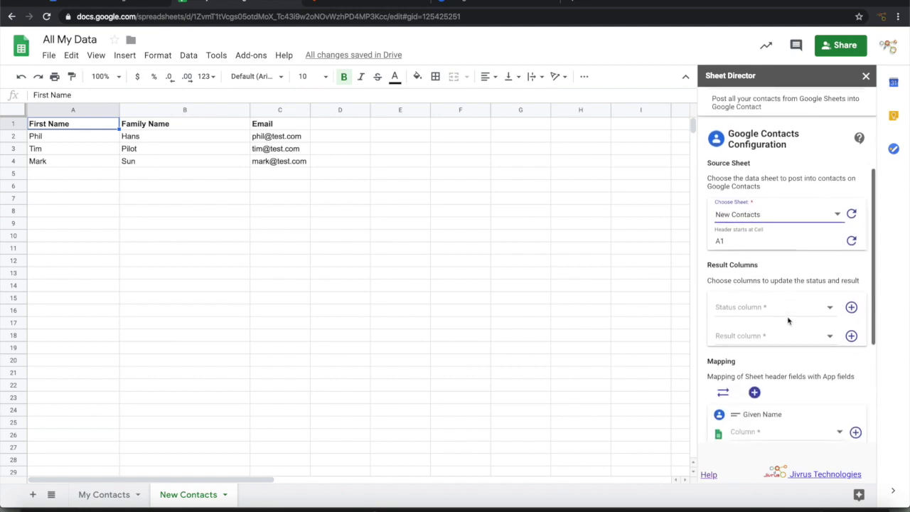
{"action": "scroll", "coordinate": [787, 320], "scroll_direction": "down", "scroll_amount": 1}
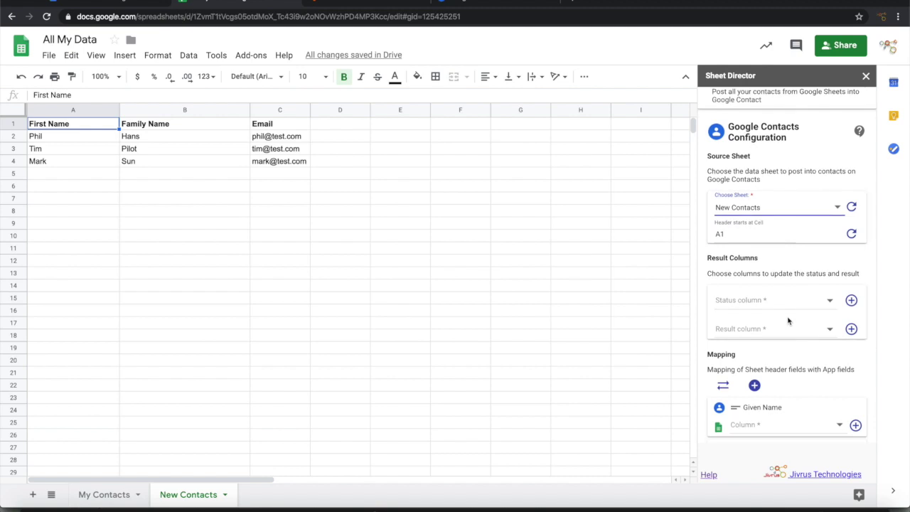
{"action": "scroll", "coordinate": [787, 321], "scroll_direction": "down", "scroll_amount": 2}
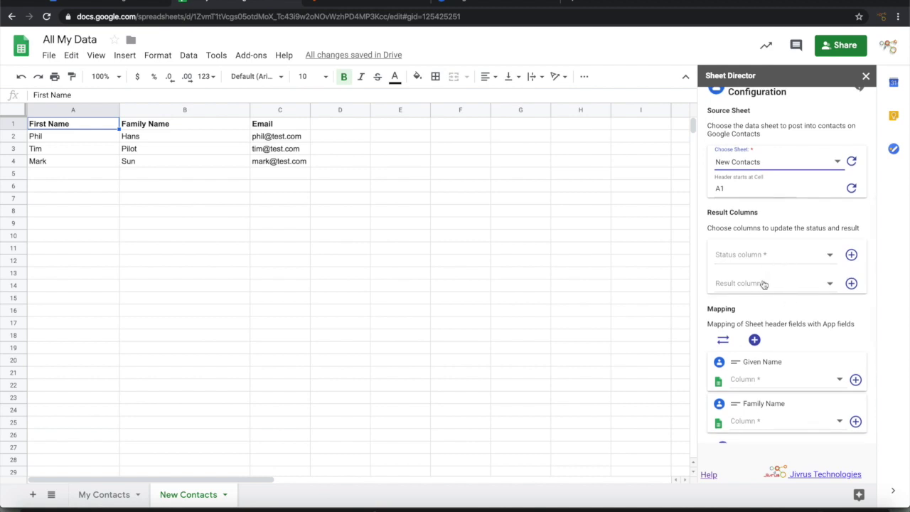
{"action": "left_click", "coordinate": [790, 257]}
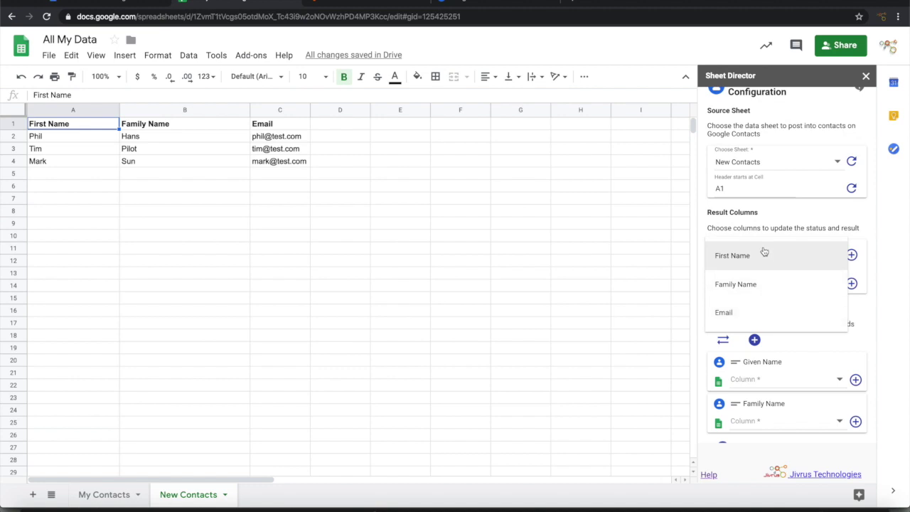
{"action": "left_click", "coordinate": [861, 232]}
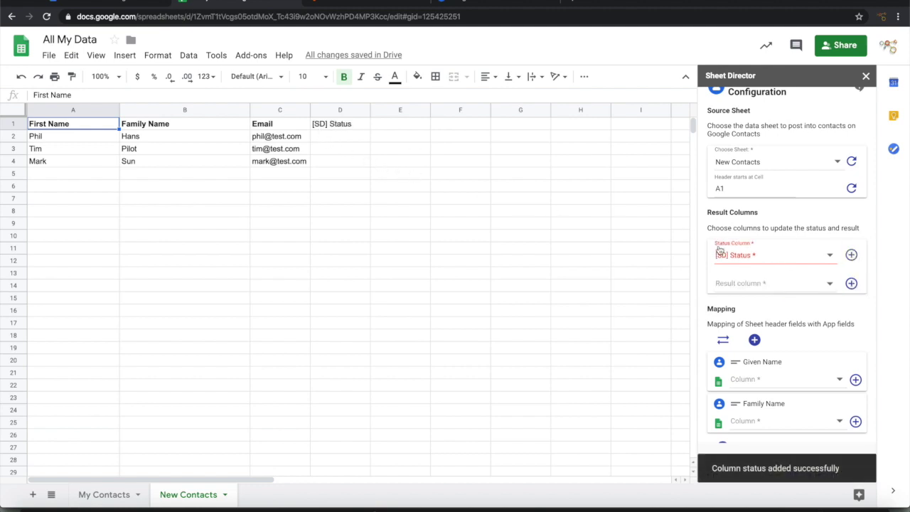
{"action": "left_click", "coordinate": [852, 283]}
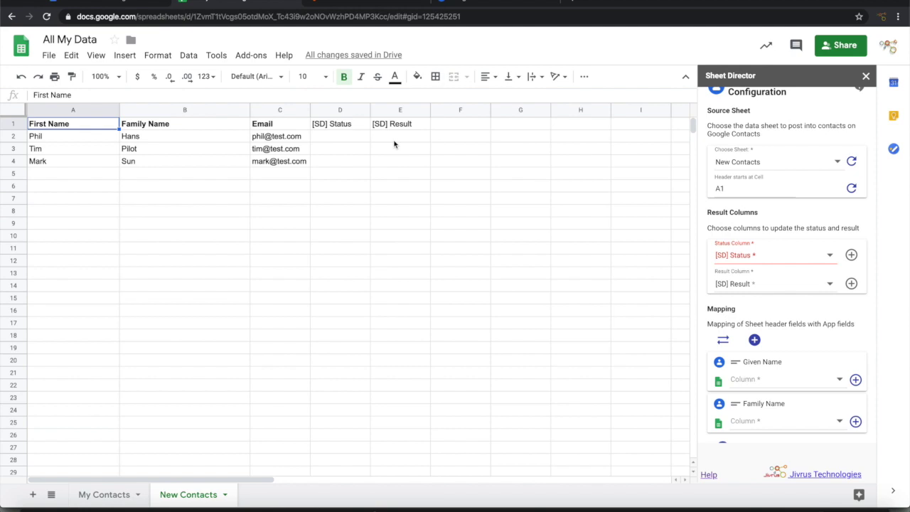
Step: Apply intelligent mapping to match the Family Name field, and map the Given Name field to the First Name column
{"action": "scroll", "coordinate": [786, 332], "scroll_direction": "down", "scroll_amount": 2}
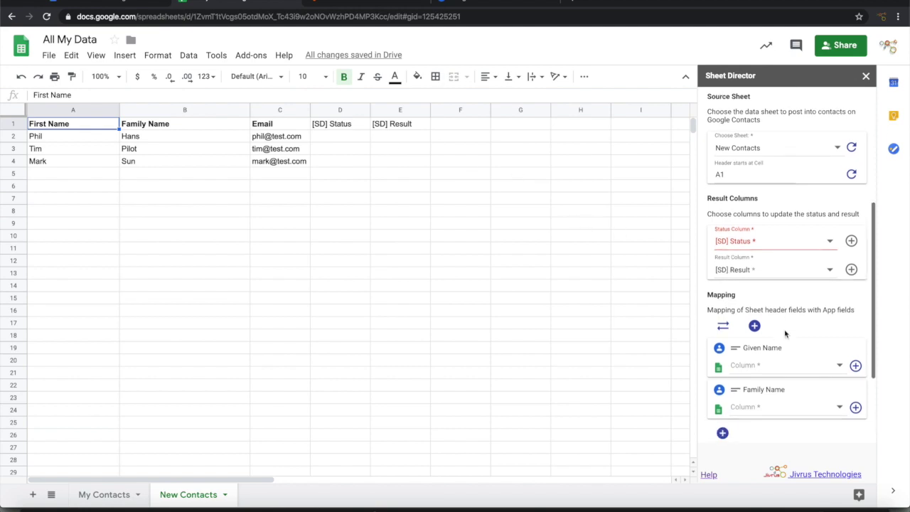
{"action": "scroll", "coordinate": [785, 333], "scroll_direction": "down", "scroll_amount": 1}
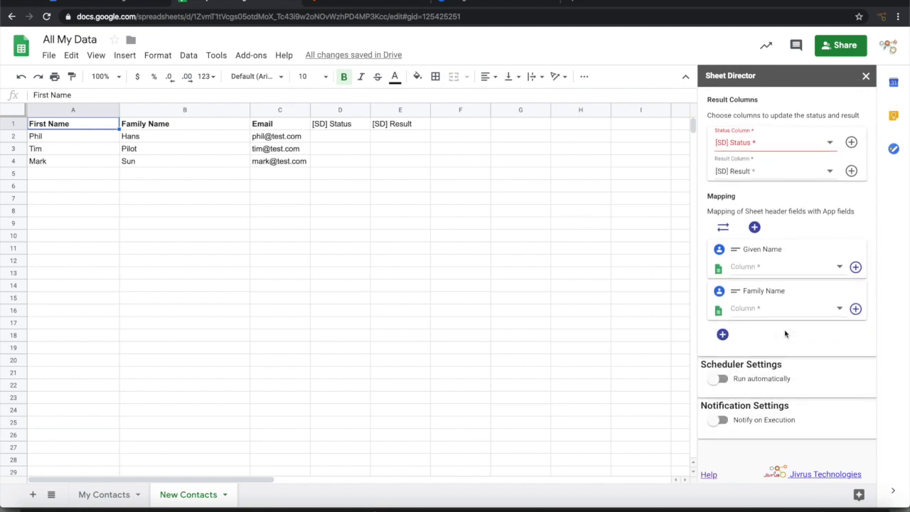
{"action": "scroll", "coordinate": [785, 333], "scroll_direction": "down", "scroll_amount": 1}
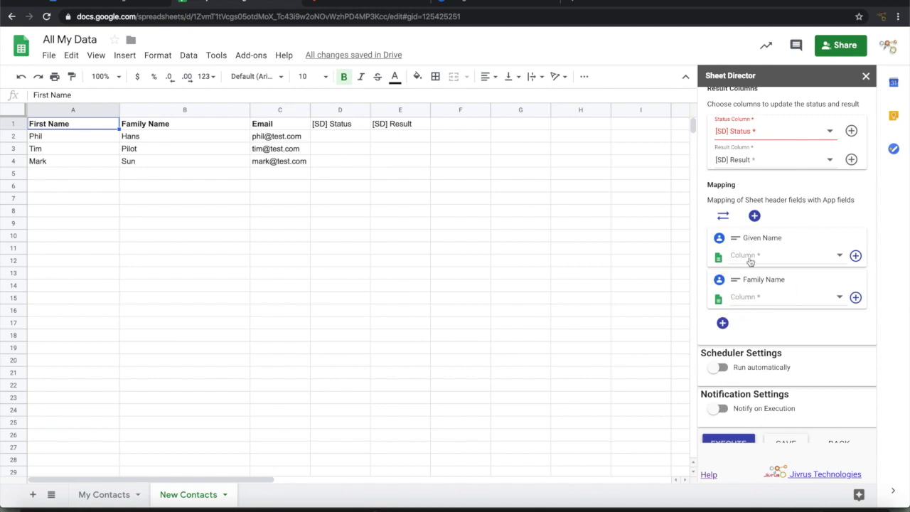
{"action": "left_click", "coordinate": [722, 323]}
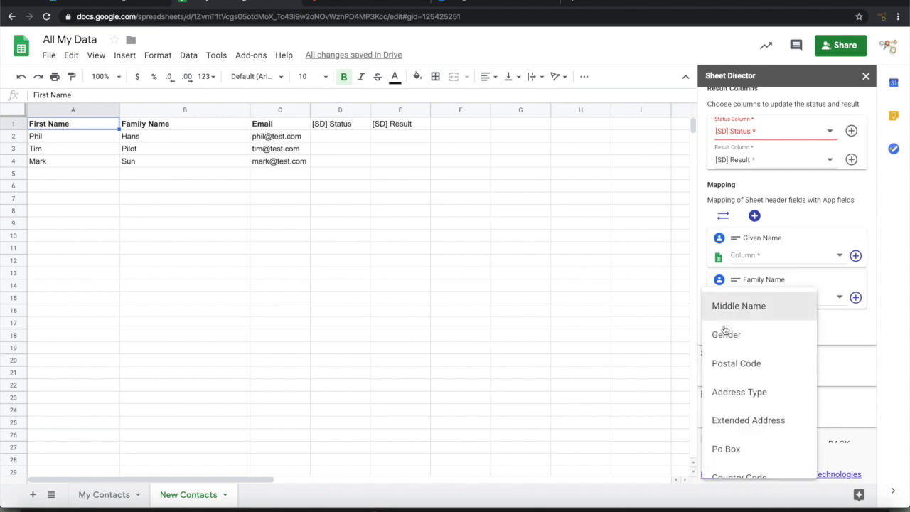
{"action": "left_click", "coordinate": [846, 231]}
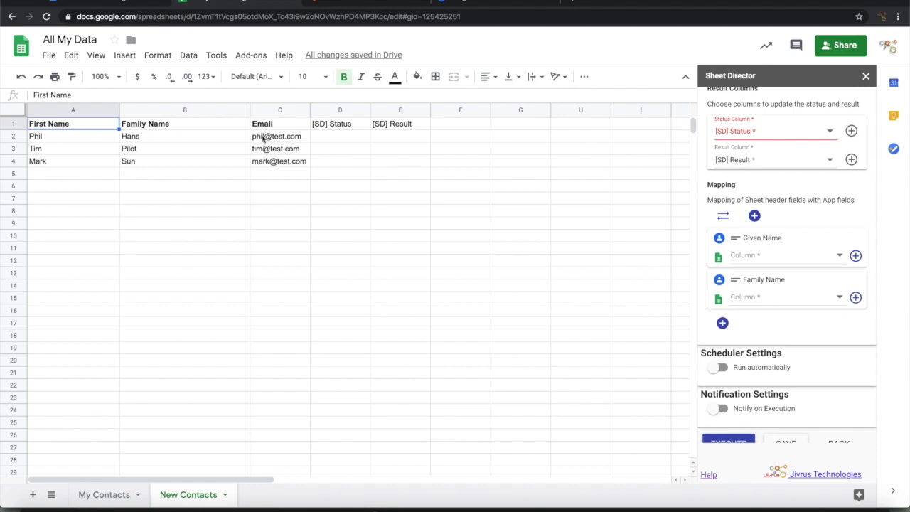
{"action": "left_click", "coordinate": [722, 219]}
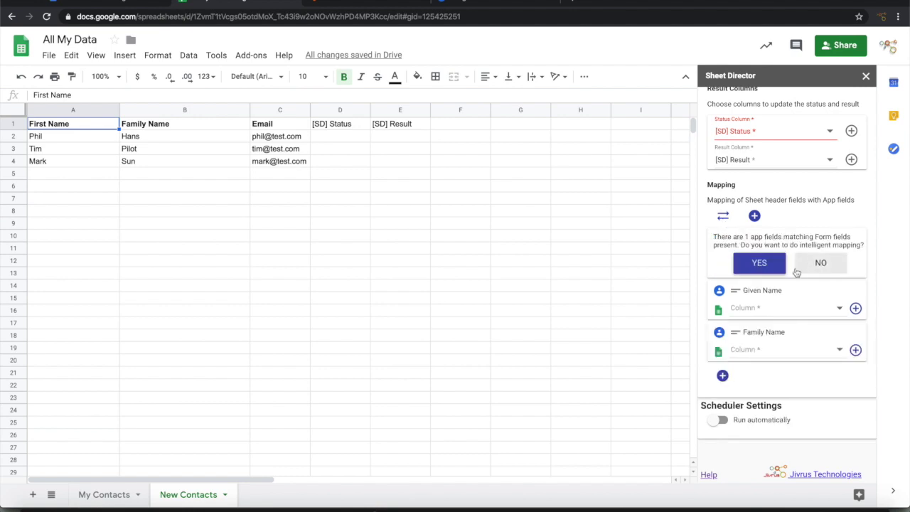
{"action": "left_click", "coordinate": [758, 263]}
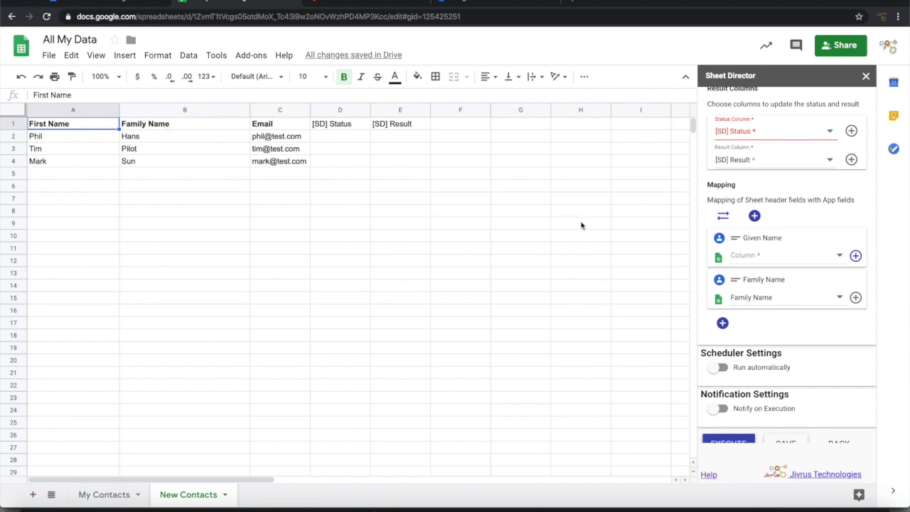
{"action": "left_click", "coordinate": [762, 255]}
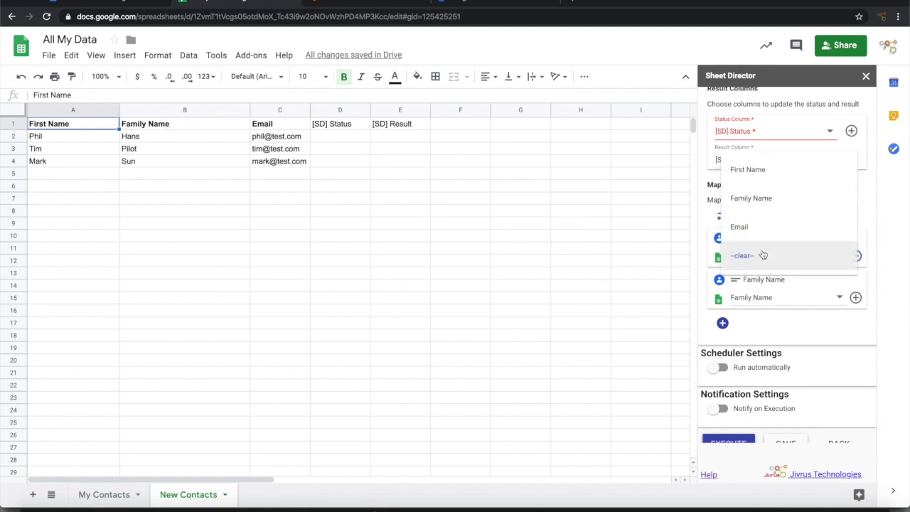
{"action": "left_click", "coordinate": [746, 174]}
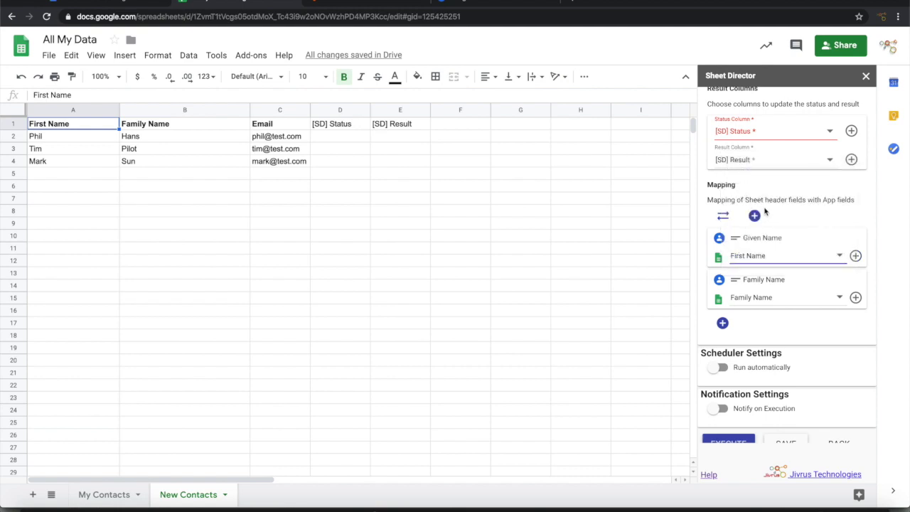
{"action": "left_click", "coordinate": [863, 277]}
Step: Add the Email Address - Work field to the mapping and map it to the Email column
{"action": "left_click", "coordinate": [722, 324]}
{"action": "scroll", "coordinate": [746, 383], "scroll_direction": "down", "scroll_amount": 5}
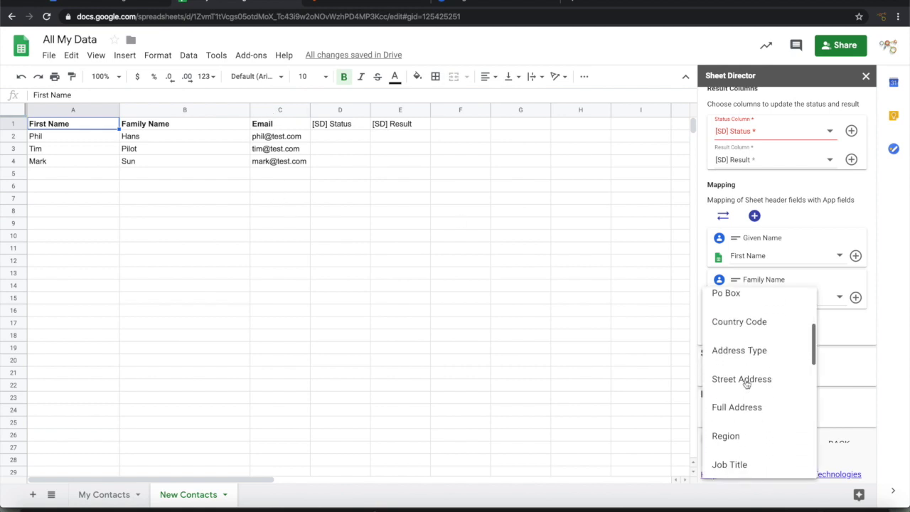
{"action": "scroll", "coordinate": [747, 388], "scroll_direction": "down", "scroll_amount": 3}
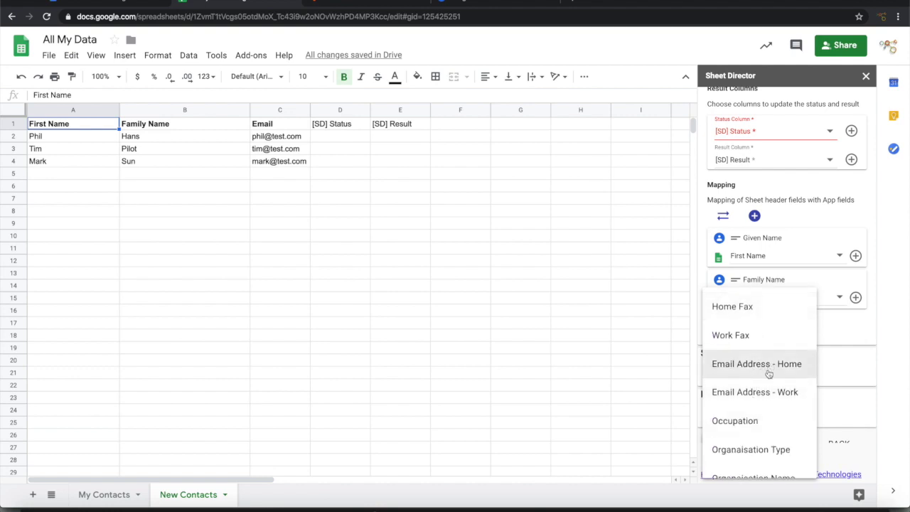
{"action": "left_click", "coordinate": [755, 394]}
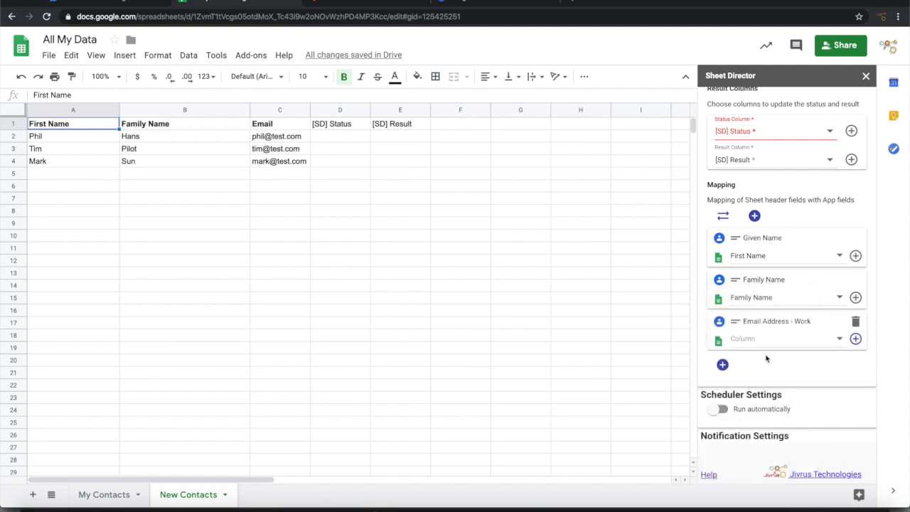
{"action": "left_click", "coordinate": [756, 340]}
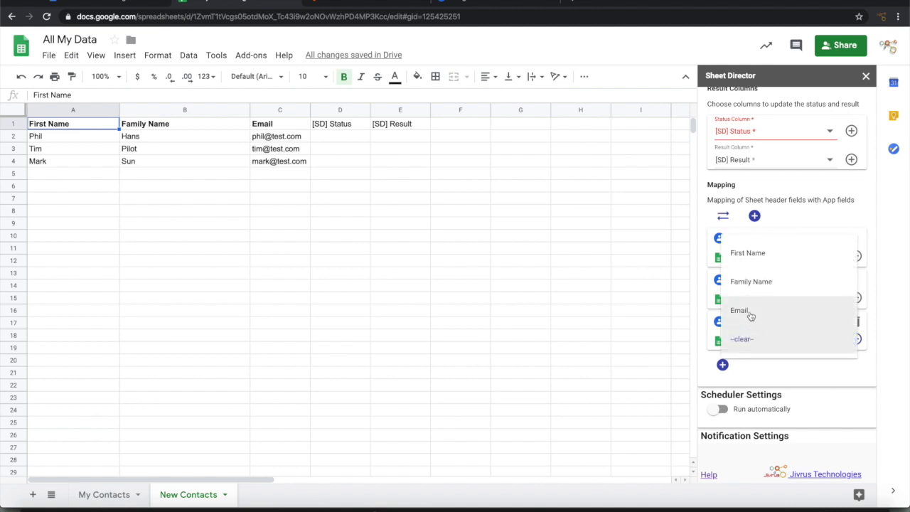
{"action": "left_click", "coordinate": [750, 313]}
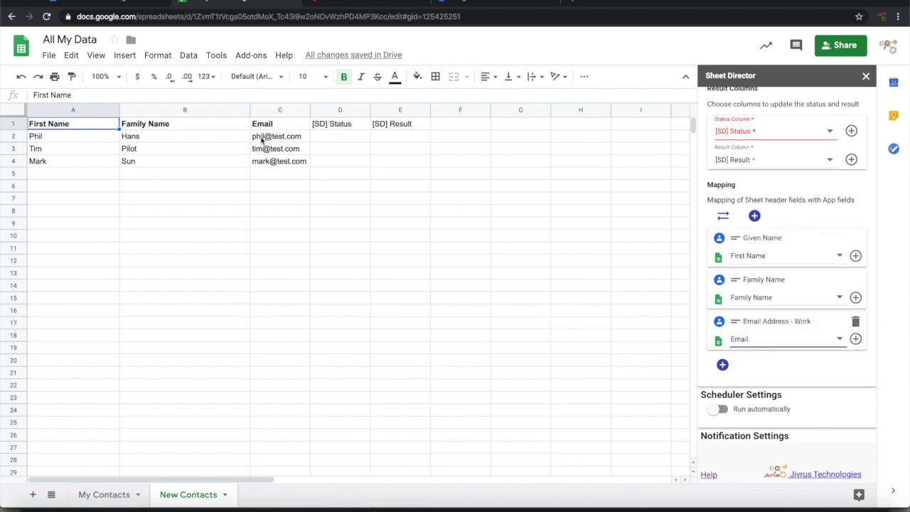
{"action": "left_click", "coordinate": [777, 359]}
Step: Execute the Post Contacts service and post the ready records to Google Contacts
{"action": "scroll", "coordinate": [763, 360], "scroll_direction": "down", "scroll_amount": 2}
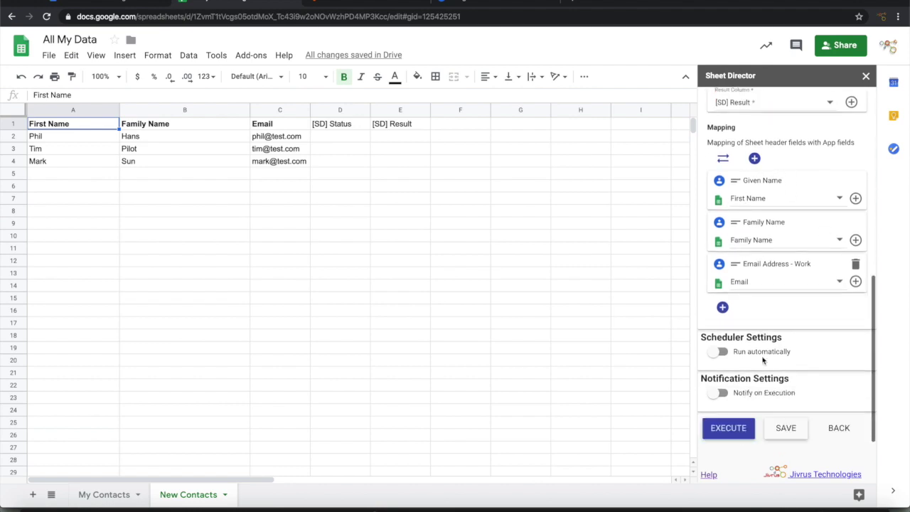
{"action": "left_click", "coordinate": [728, 428]}
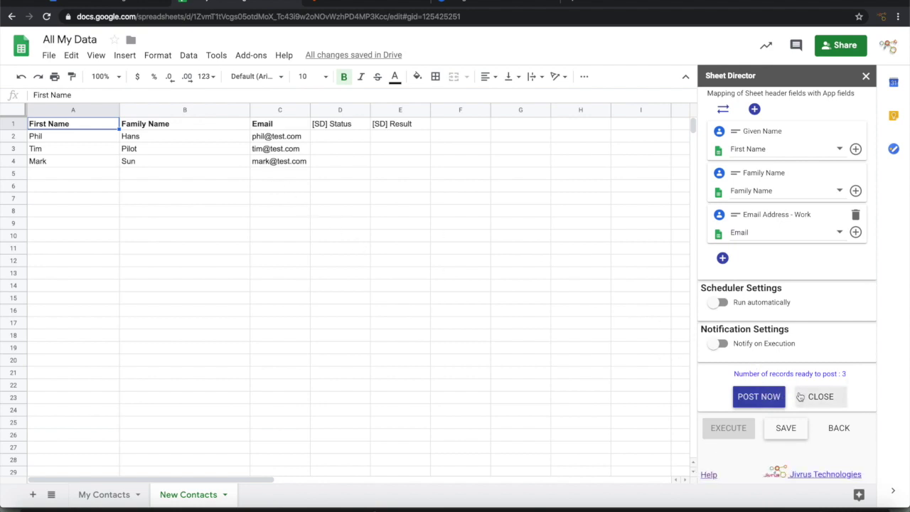
{"action": "left_click", "coordinate": [753, 402]}
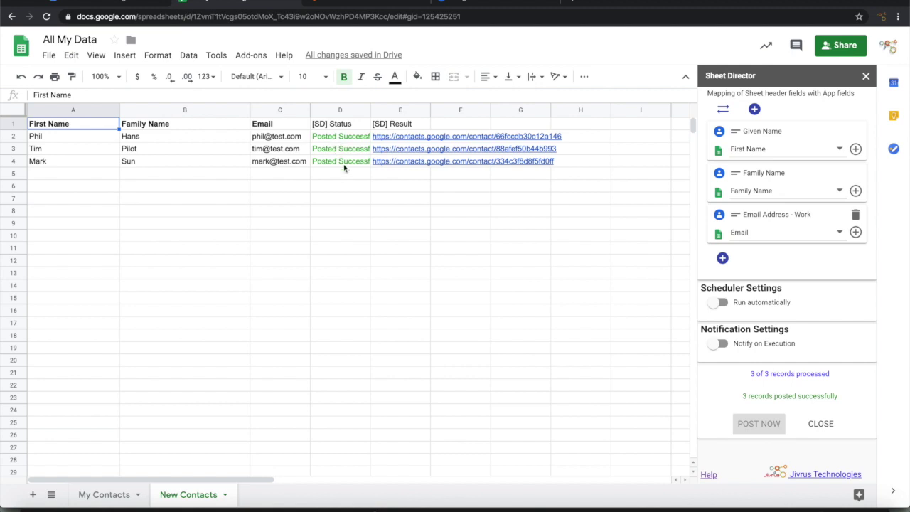
Step: Review the status and result columns, reload Google Contacts to check the posted entries, and return to the spreadsheet
{"action": "mouse_move", "coordinate": [398, 143]}
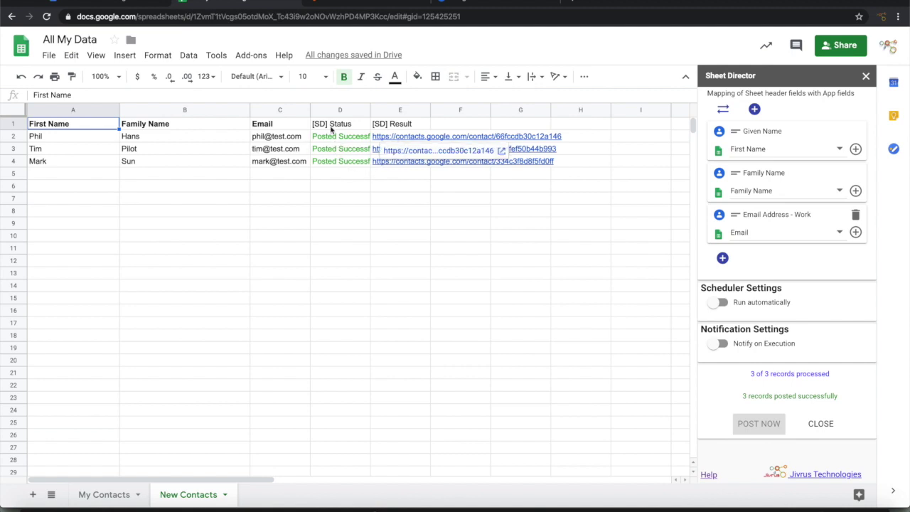
{"action": "left_click", "coordinate": [460, 4]}
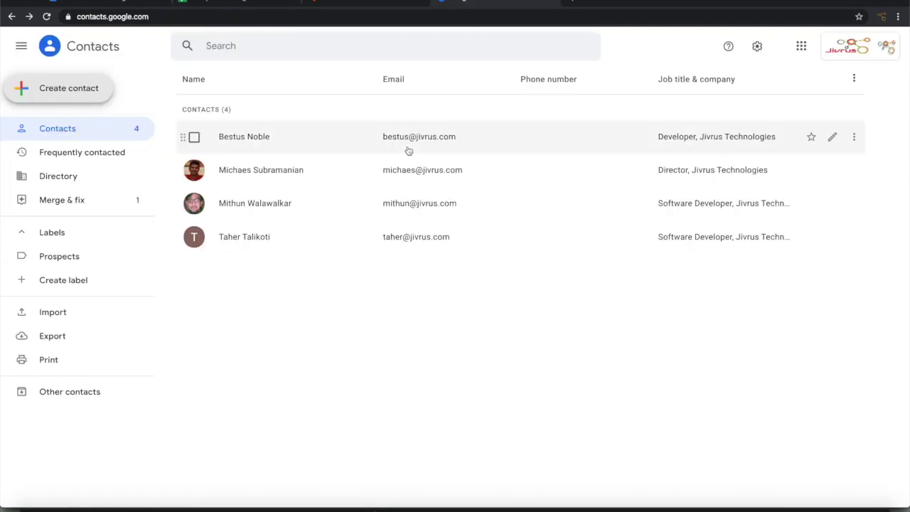
{"action": "key", "text": "ctrl+r"}
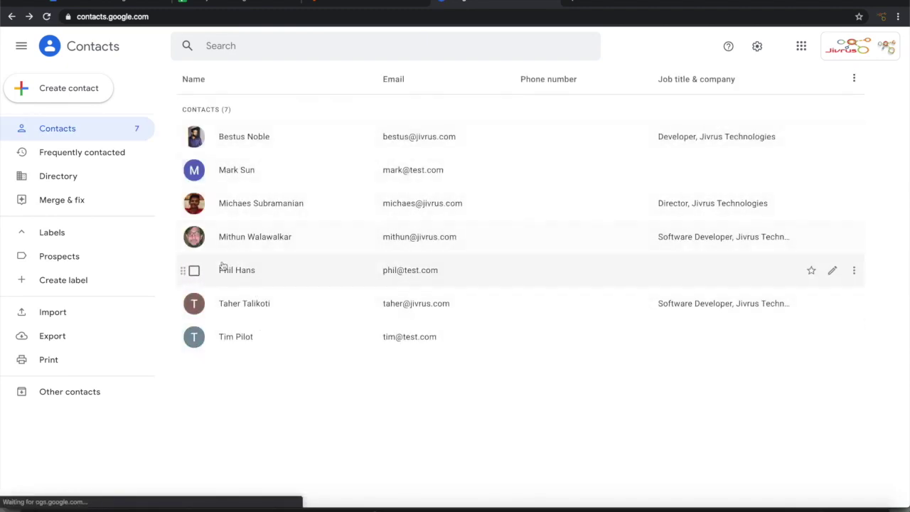
{"action": "left_click", "coordinate": [222, 2]}
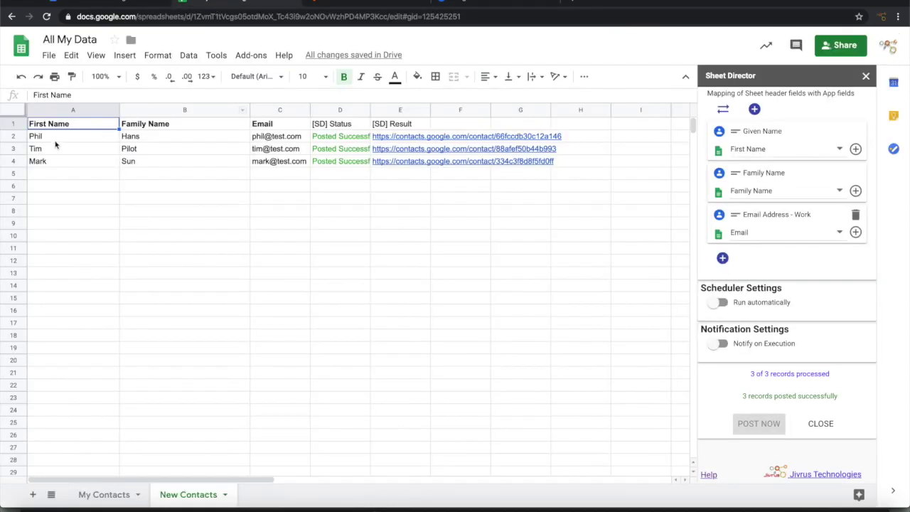
Step: Close the posting results, save the Post Contacts service, and return to the services list
{"action": "left_click", "coordinate": [820, 423]}
{"action": "left_click", "coordinate": [786, 428]}
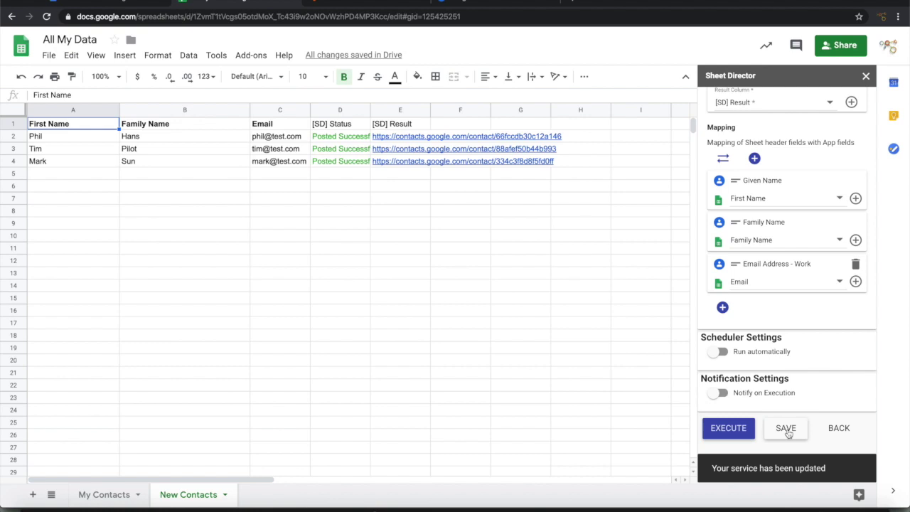
{"action": "left_click", "coordinate": [824, 430]}
Step: Create a Google Contacts service of the Post Contacts type and apply its template to the spreadsheet
{"action": "left_click", "coordinate": [729, 189]}
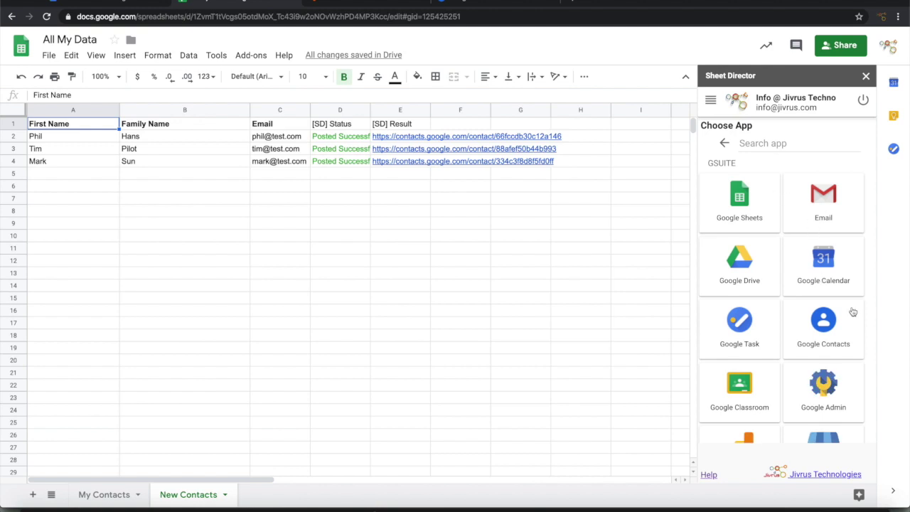
{"action": "left_click", "coordinate": [822, 344]}
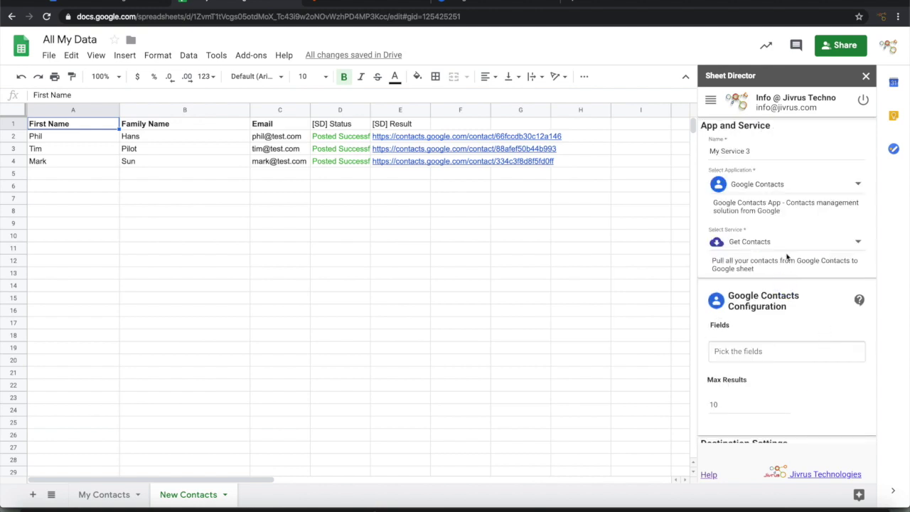
{"action": "left_click", "coordinate": [767, 242]}
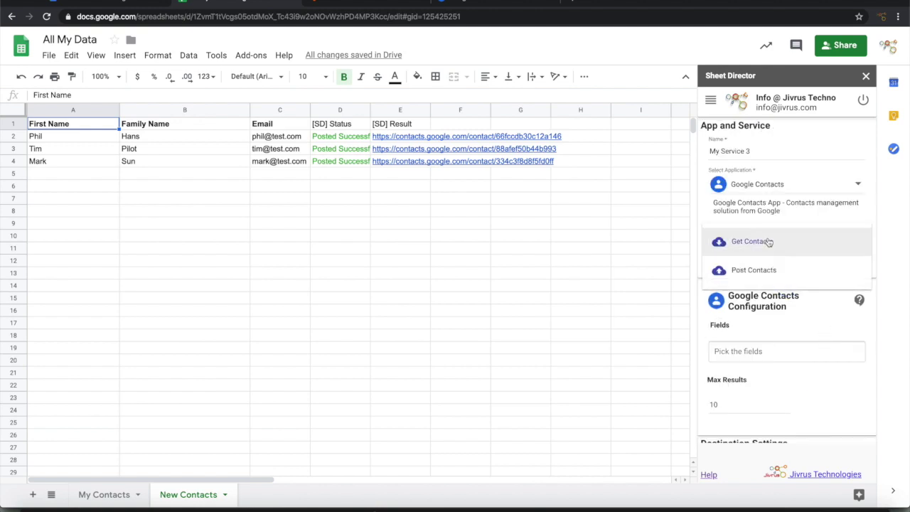
{"action": "left_click", "coordinate": [756, 269]}
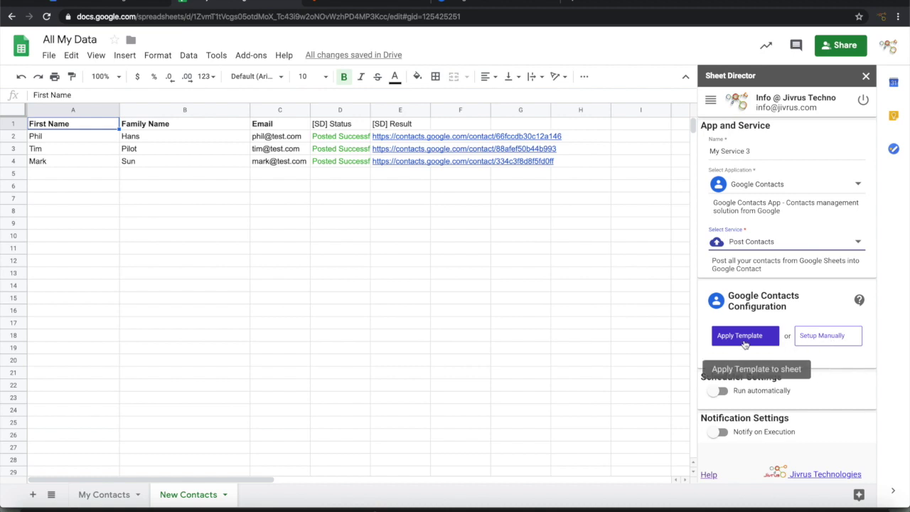
{"action": "left_click", "coordinate": [743, 339]}
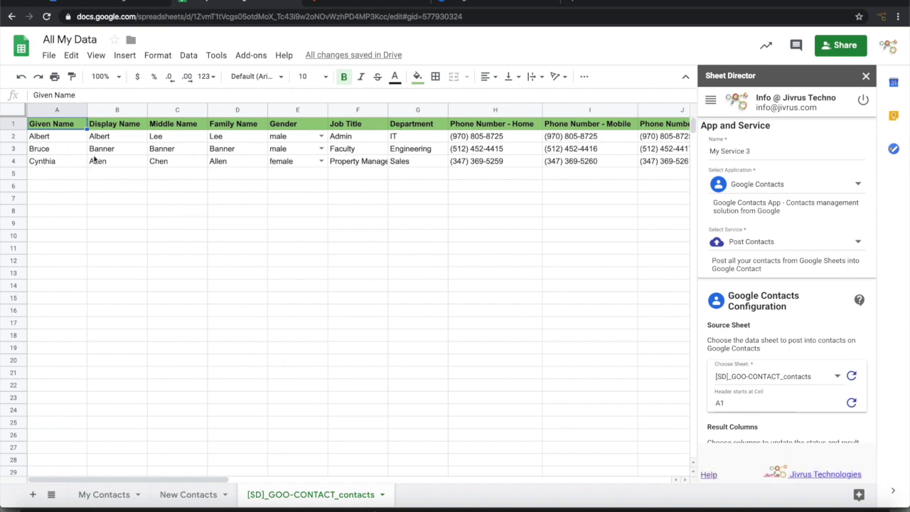
Step: Examine the template sheet's sample records and columns, plus the service's source sheet, result column and field mapping settings
{"action": "left_click", "coordinate": [48, 138]}
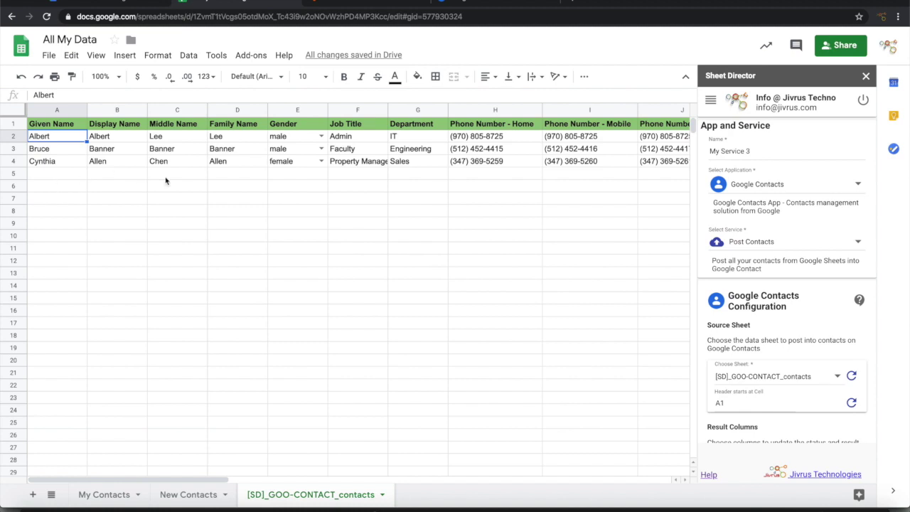
{"action": "scroll", "coordinate": [343, 173], "scroll_direction": "right", "scroll_amount": 15}
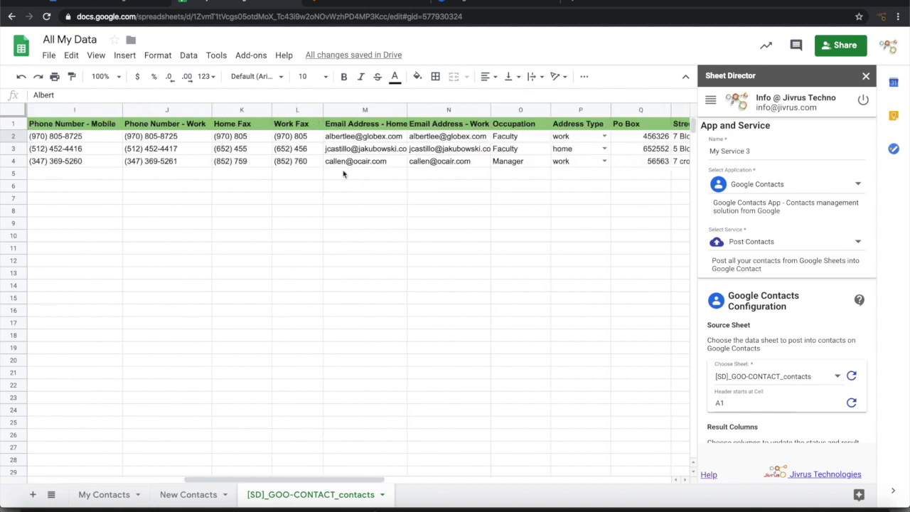
{"action": "scroll", "coordinate": [342, 174], "scroll_direction": "right", "scroll_amount": 10}
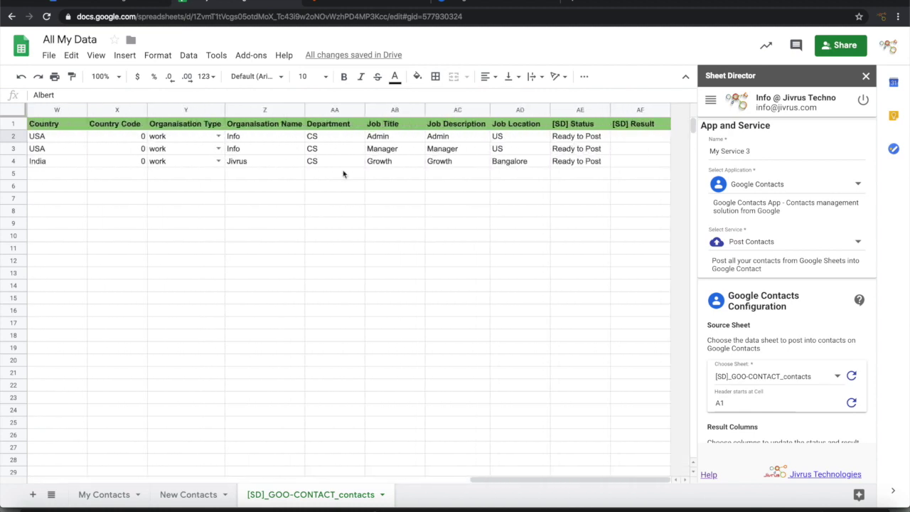
{"action": "scroll", "coordinate": [342, 174], "scroll_direction": "left", "scroll_amount": 1}
{"action": "scroll", "coordinate": [342, 173], "scroll_direction": "right", "scroll_amount": 1}
{"action": "scroll", "coordinate": [777, 251], "scroll_direction": "down", "scroll_amount": 2}
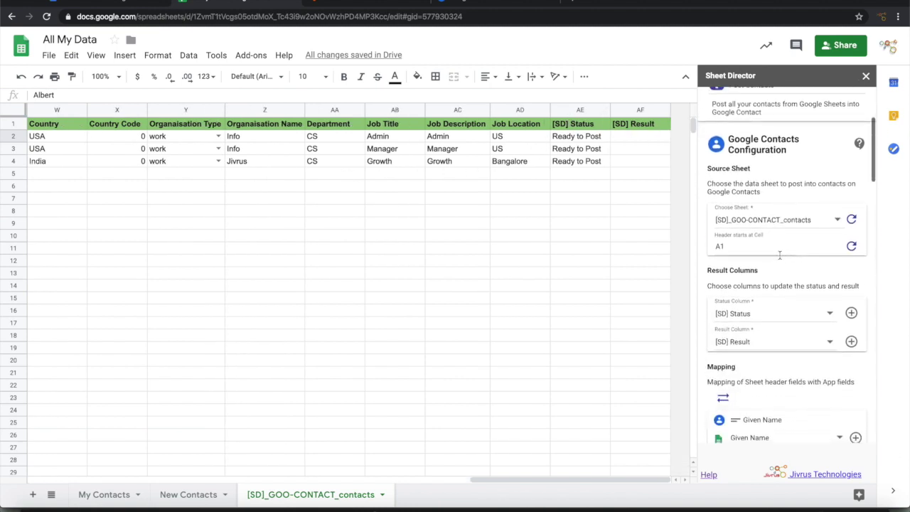
{"action": "scroll", "coordinate": [785, 319], "scroll_direction": "down", "scroll_amount": 1}
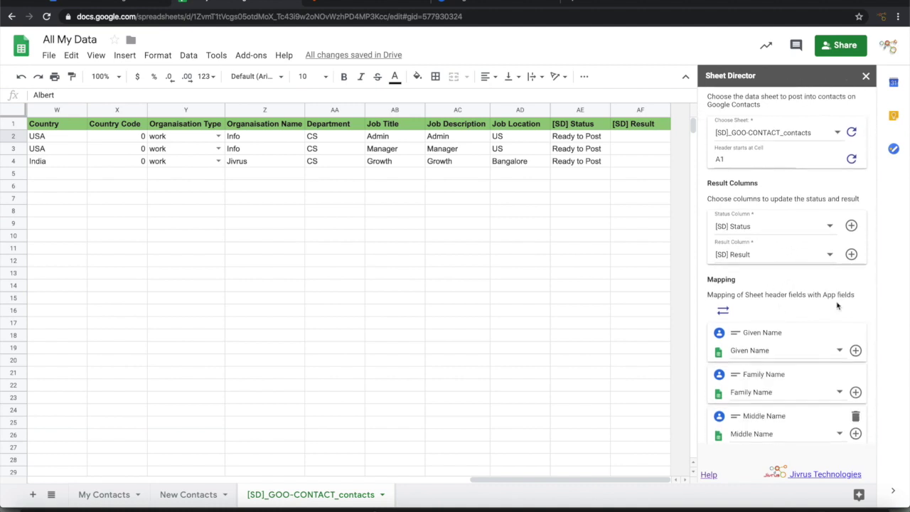
{"action": "scroll", "coordinate": [760, 329], "scroll_direction": "down", "scroll_amount": 7}
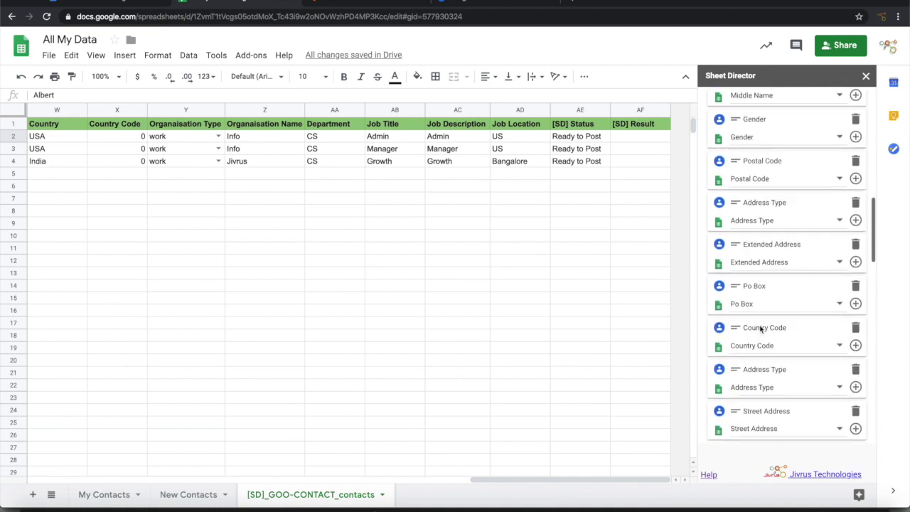
{"action": "scroll", "coordinate": [760, 329], "scroll_direction": "down", "scroll_amount": 10}
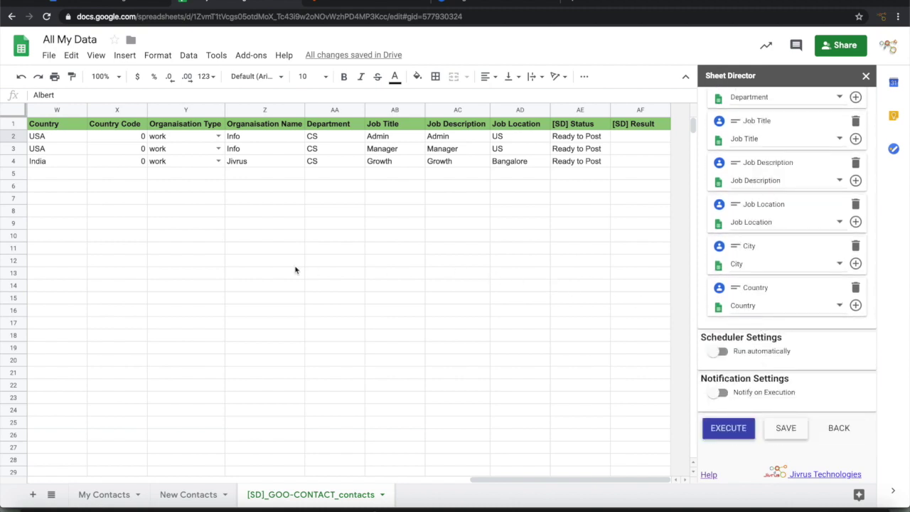
Step: Compare the template's records with the existing Google Contacts list, switching to Google Contacts and back to the spreadsheet
{"action": "scroll", "coordinate": [295, 270], "scroll_direction": "left", "scroll_amount": 10}
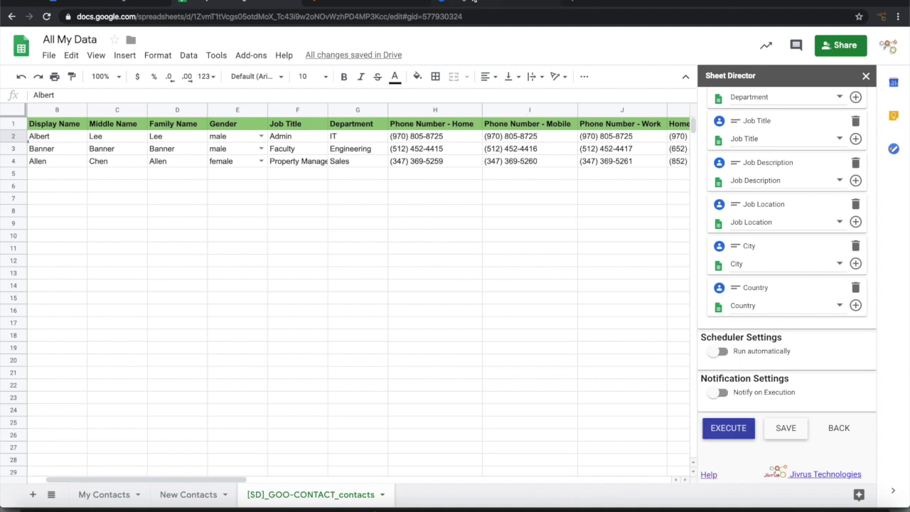
{"action": "left_click", "coordinate": [470, 3]}
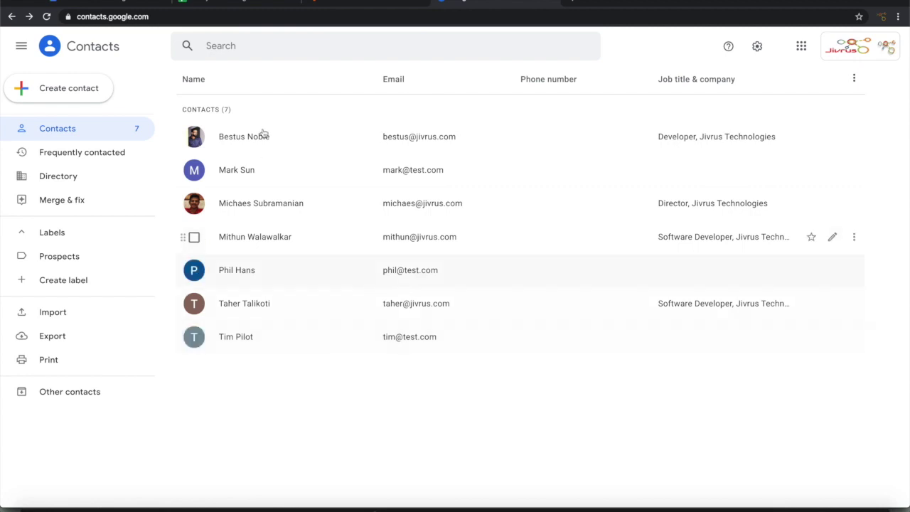
{"action": "left_click", "coordinate": [238, 3]}
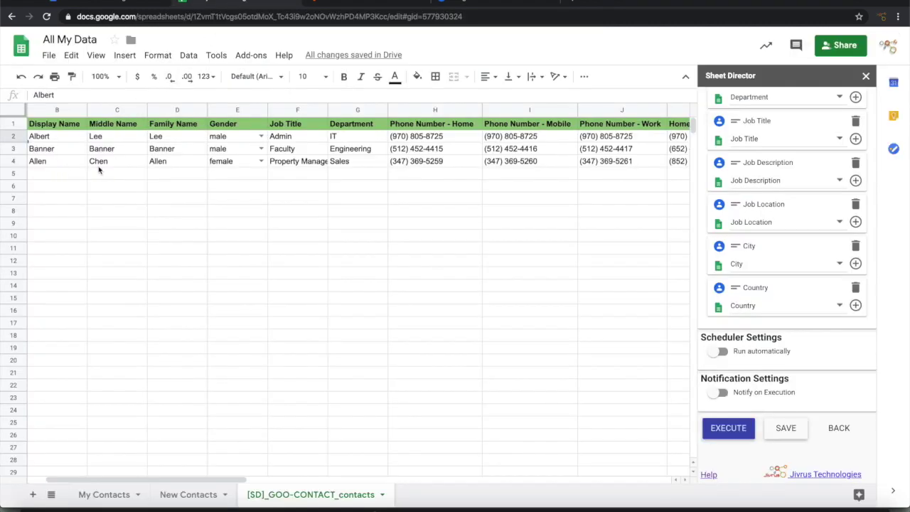
Step: Execute the template-based Post Contacts service and post its ready records to Google Contacts
{"action": "left_click", "coordinate": [734, 430]}
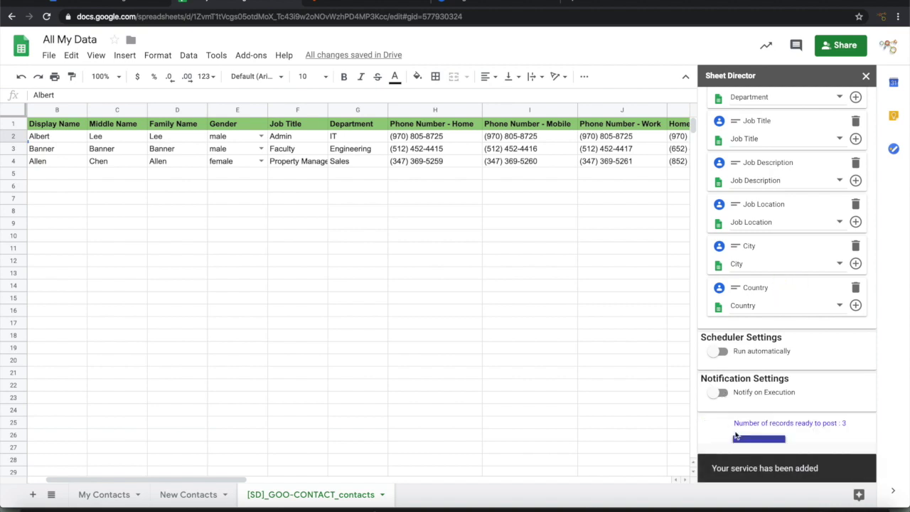
{"action": "scroll", "coordinate": [764, 413], "scroll_direction": "down", "scroll_amount": 1}
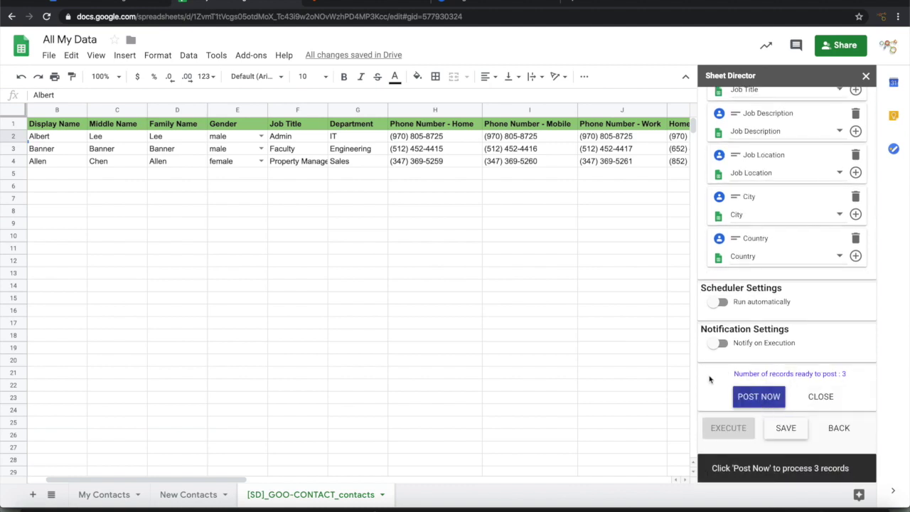
{"action": "scroll", "coordinate": [590, 318], "scroll_direction": "right", "scroll_amount": 15}
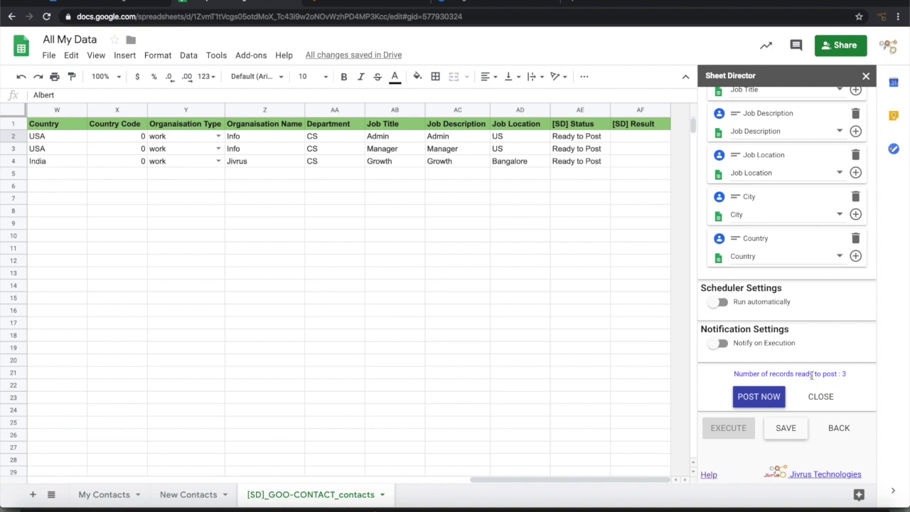
{"action": "left_click", "coordinate": [759, 398]}
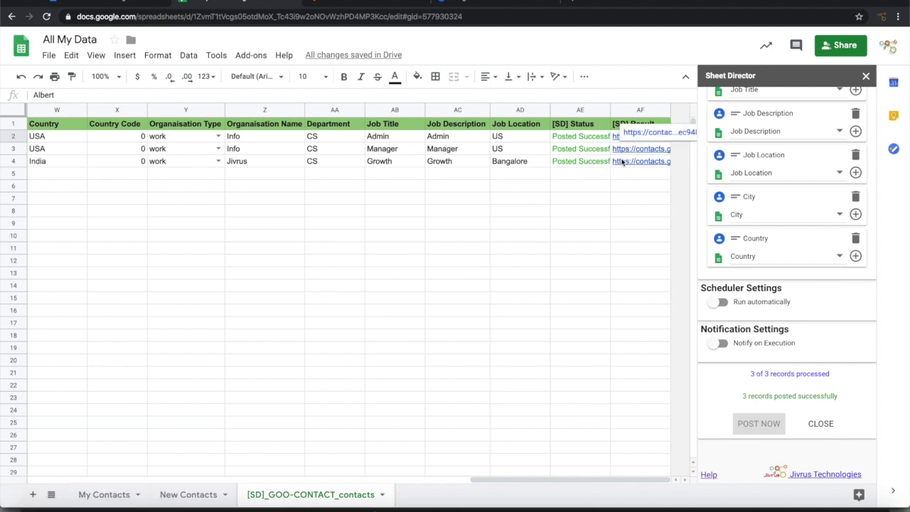
Step: Open the result link in row 3 to inspect the posted contact's details, and return to the template sheet
{"action": "left_click", "coordinate": [595, 197]}
{"action": "left_click", "coordinate": [625, 150]}
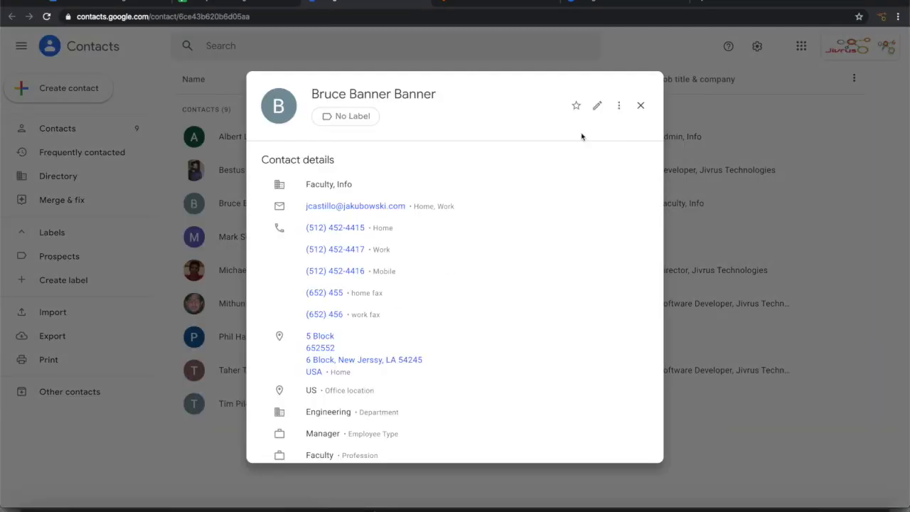
{"action": "left_click", "coordinate": [643, 105]}
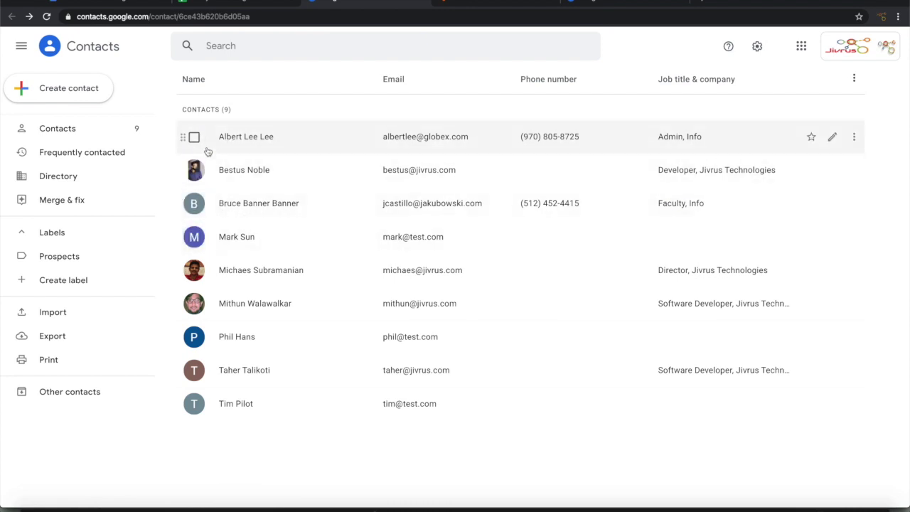
{"action": "left_click", "coordinate": [223, 3]}
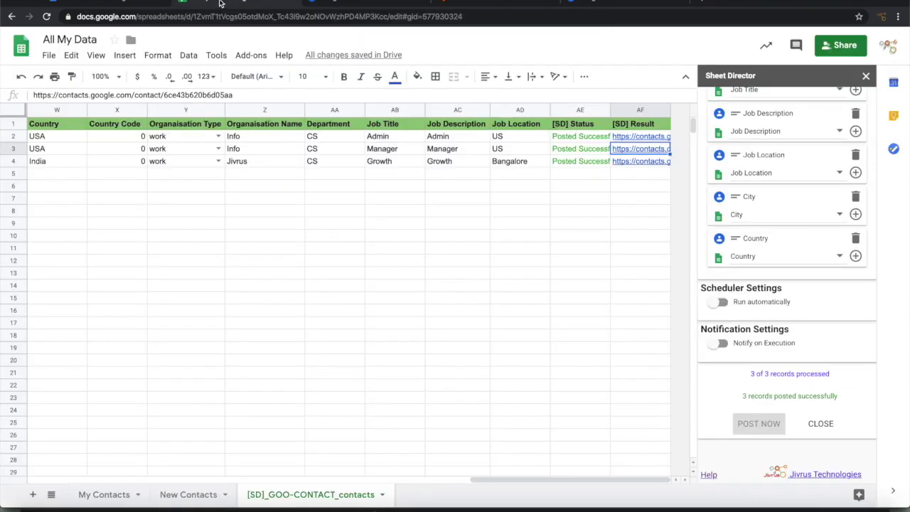
{"action": "scroll", "coordinate": [89, 156], "scroll_direction": "left", "scroll_amount": 10}
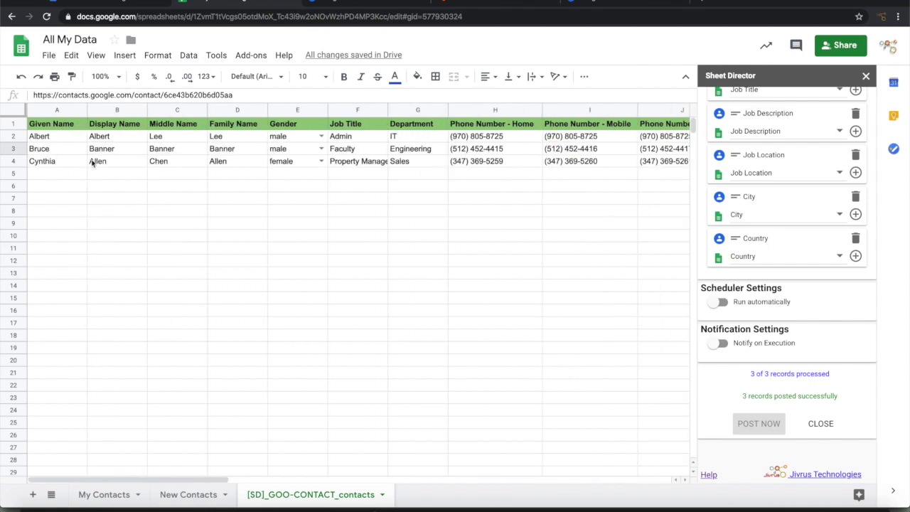
Step: Check the Google Contacts list for the posted entries, inspect the details of the contact from row 4, and return to the spreadsheet
{"action": "left_click", "coordinate": [610, 4]}
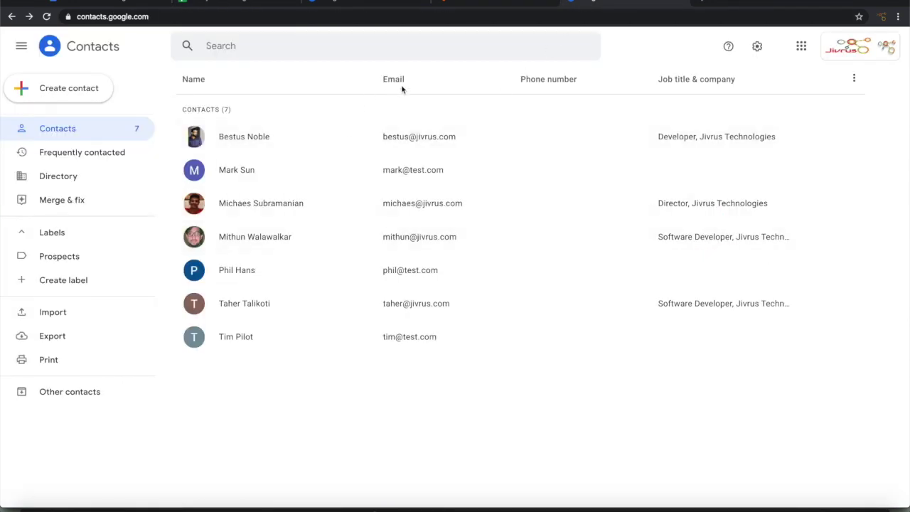
{"action": "left_click", "coordinate": [363, 169]}
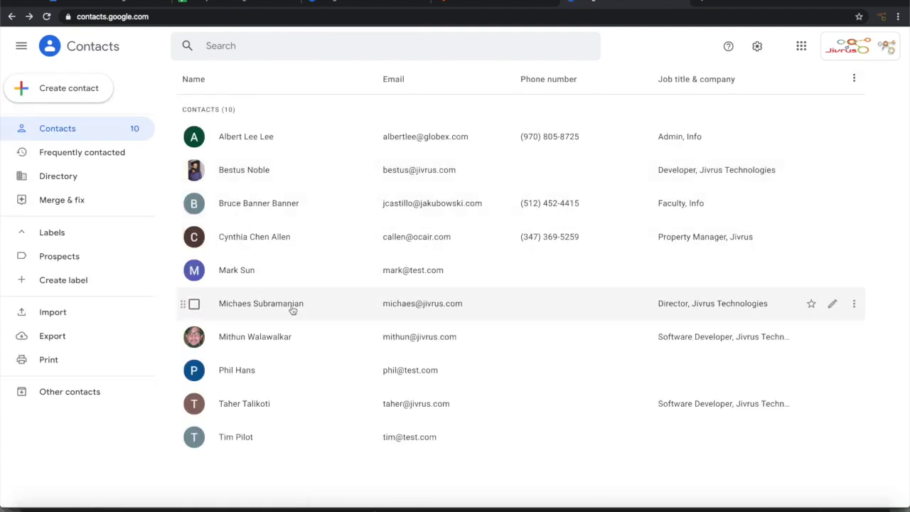
{"action": "left_click", "coordinate": [258, 236]}
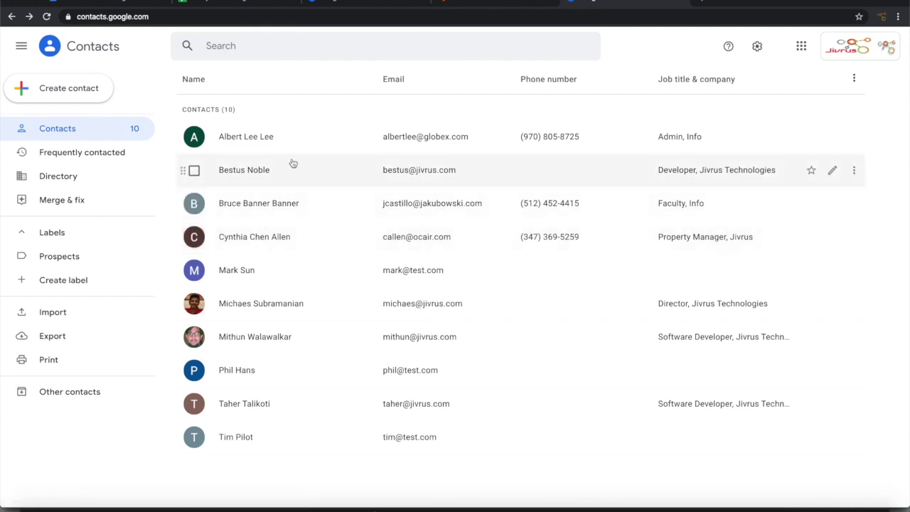
{"action": "left_click", "coordinate": [260, 238]}
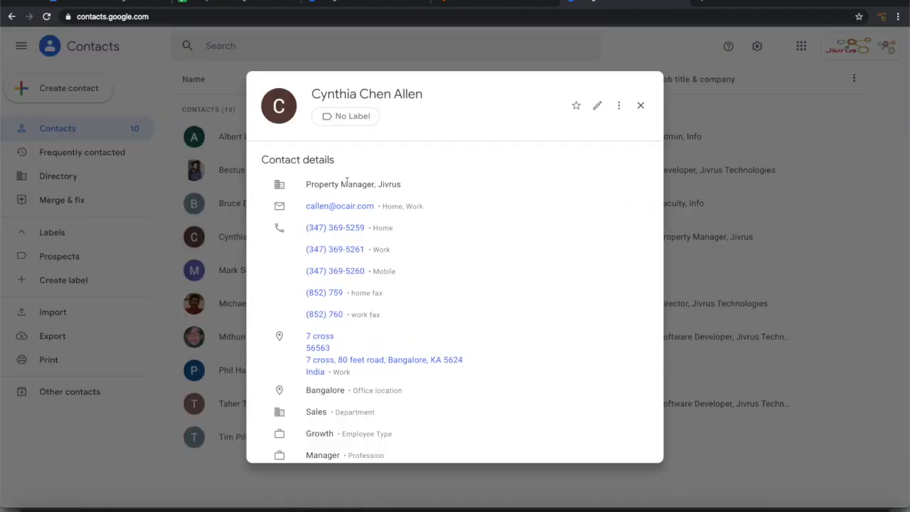
{"action": "scroll", "coordinate": [377, 381], "scroll_direction": "down", "scroll_amount": 1}
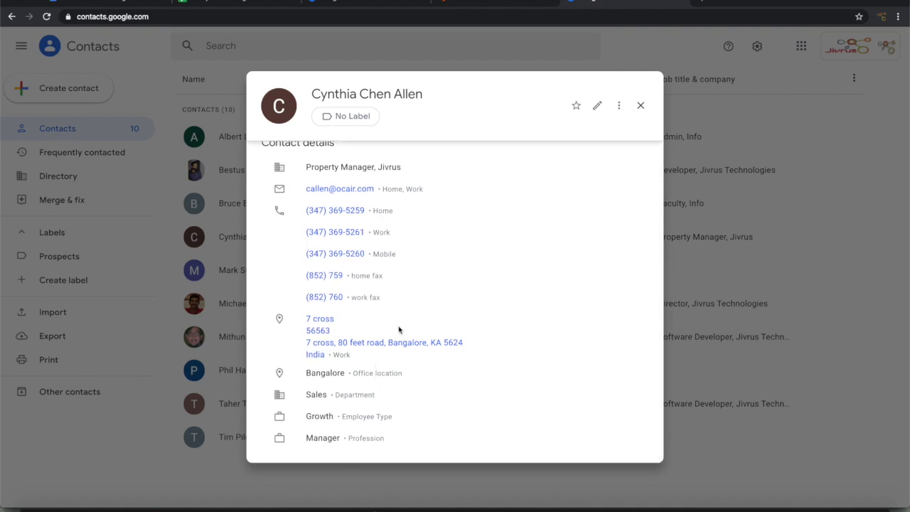
{"action": "left_click", "coordinate": [641, 107]}
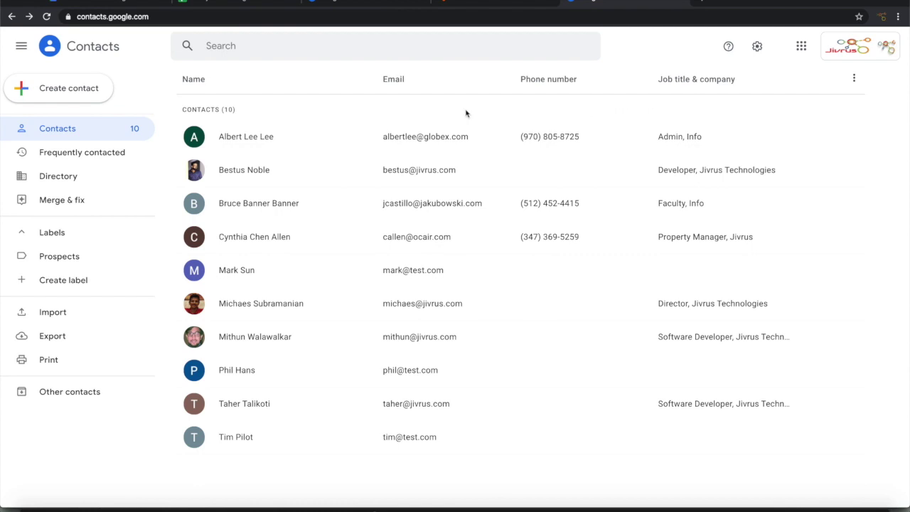
{"action": "left_click", "coordinate": [228, 1]}
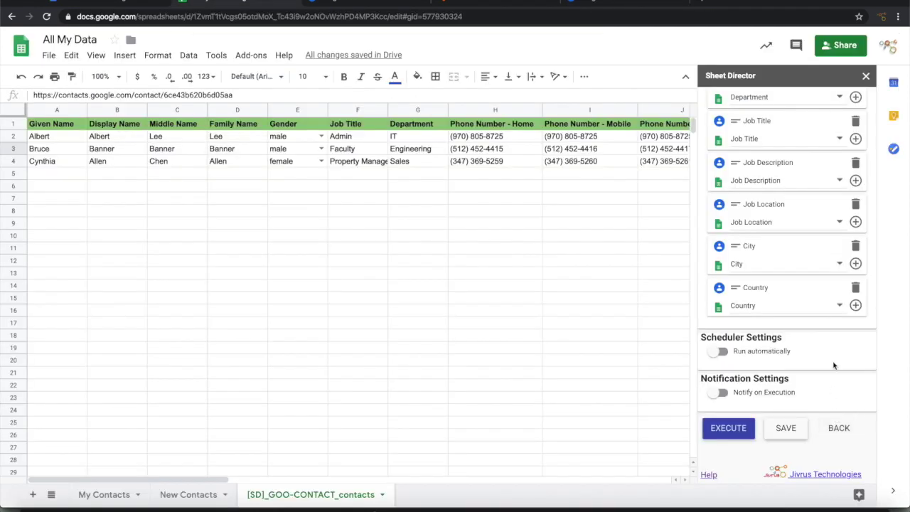
Step: Return to the services list, start creating another service, and browse the available apps through the Shipping category
{"action": "left_click", "coordinate": [839, 427]}
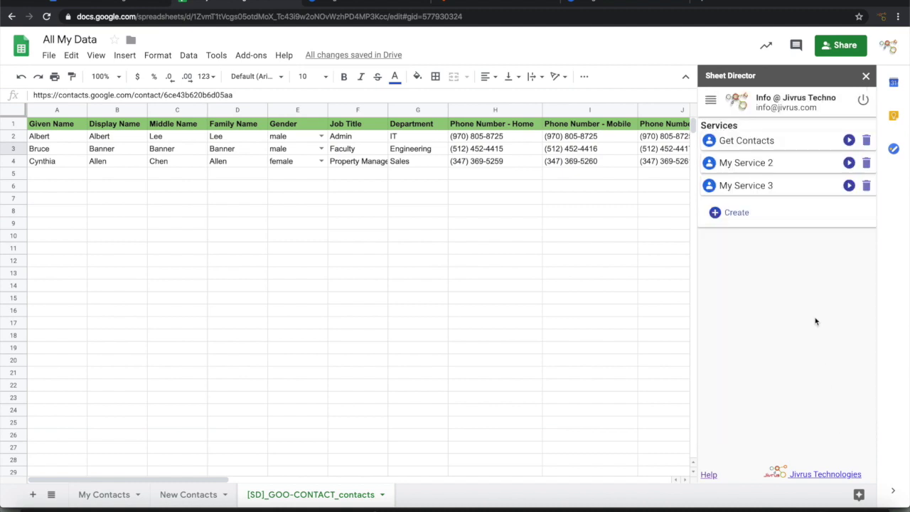
{"action": "left_click", "coordinate": [735, 215]}
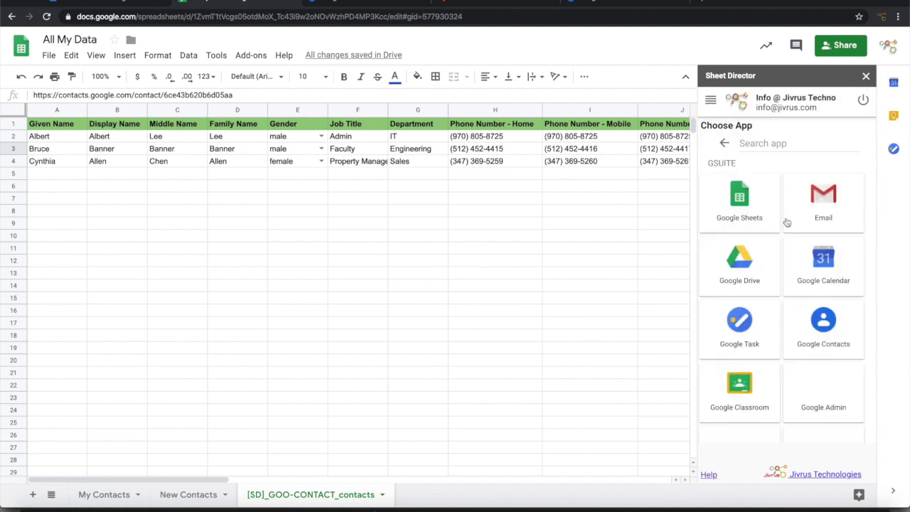
{"action": "scroll", "coordinate": [806, 371], "scroll_direction": "down", "scroll_amount": 7}
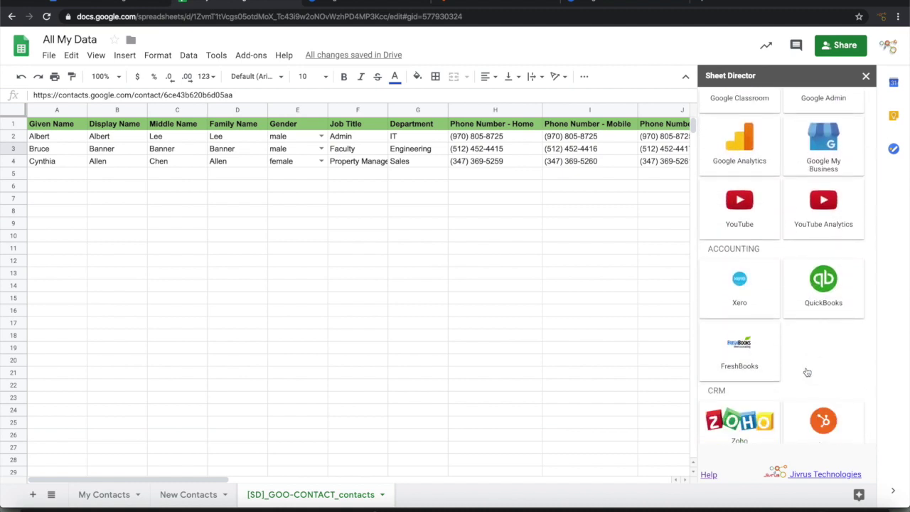
{"action": "scroll", "coordinate": [807, 371], "scroll_direction": "down", "scroll_amount": 8}
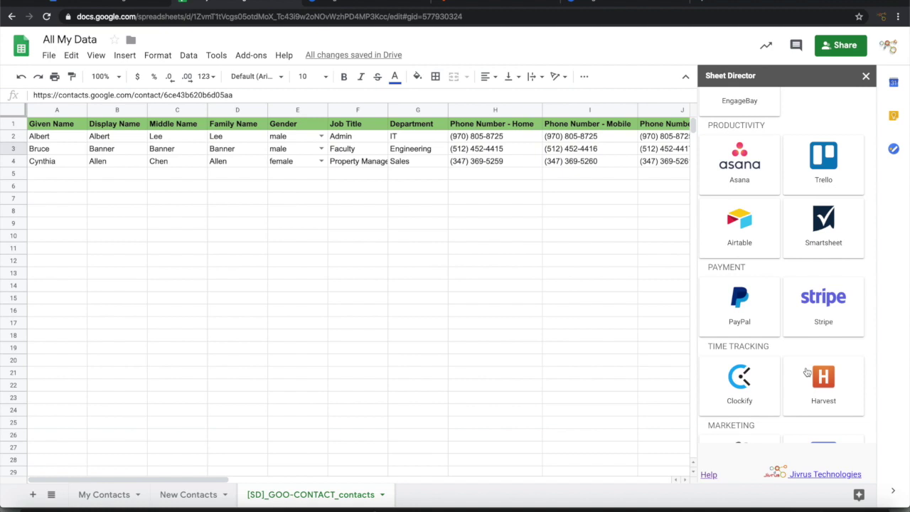
{"action": "scroll", "coordinate": [807, 372], "scroll_direction": "down", "scroll_amount": 4}
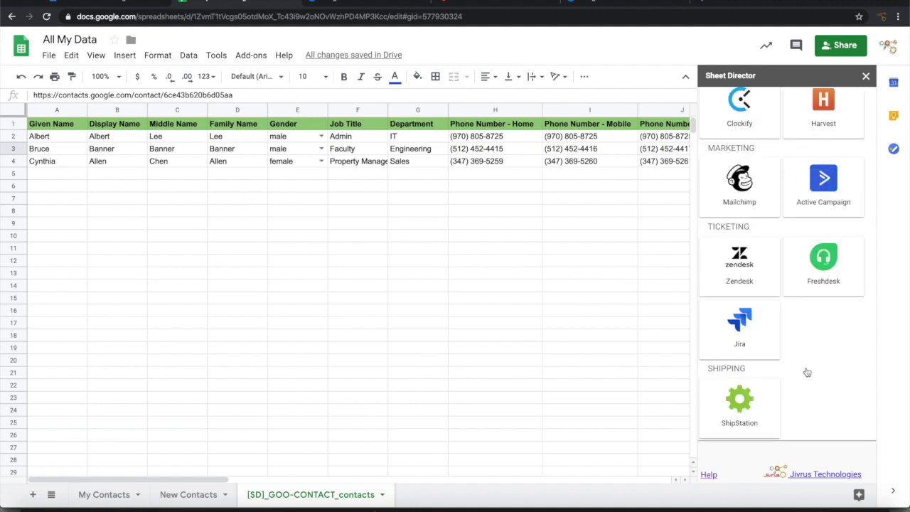